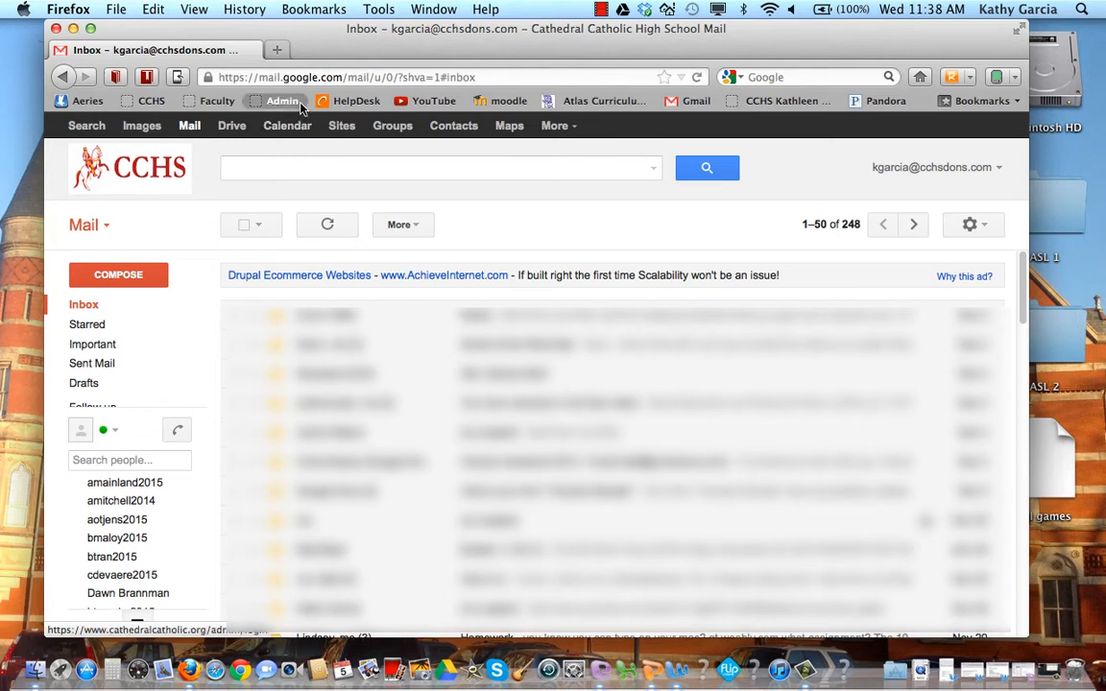
click(301, 77)
text(www.gmail.com/)
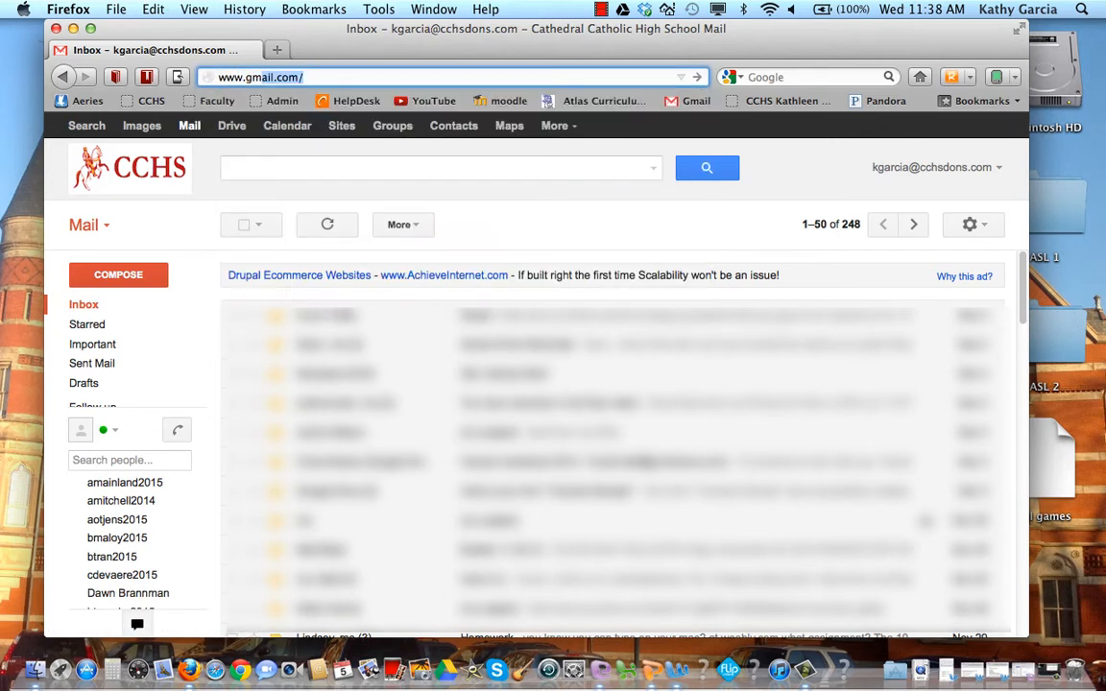
key(Return)
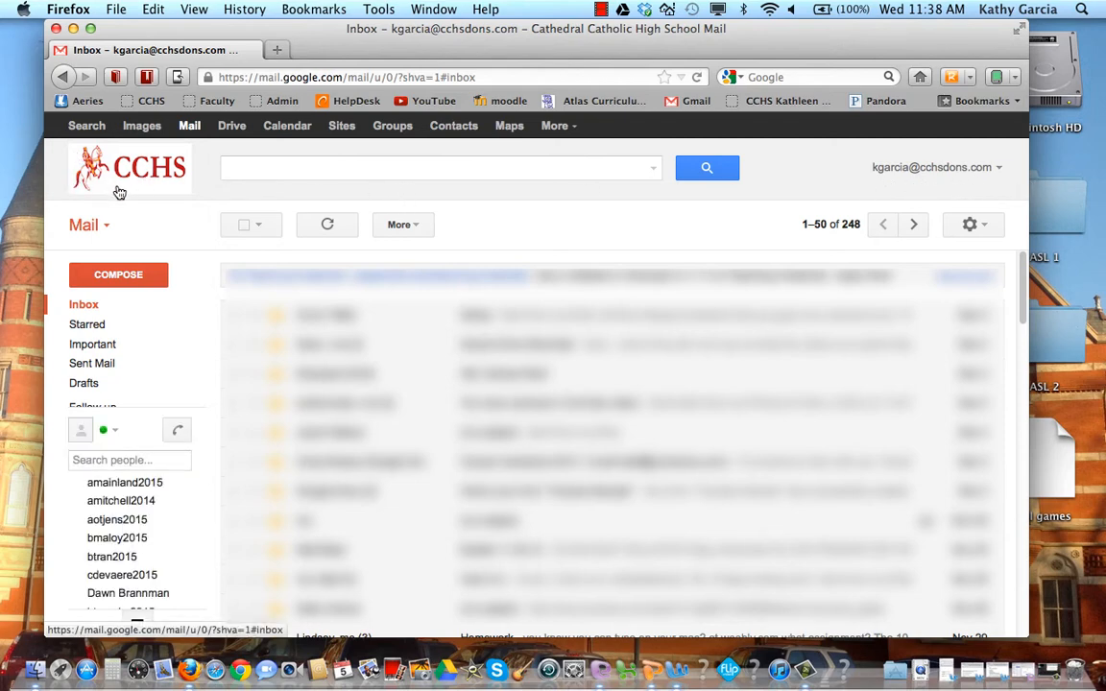
Step: Switch from the mail inbox to Google Drive and create a new form
click(231, 126)
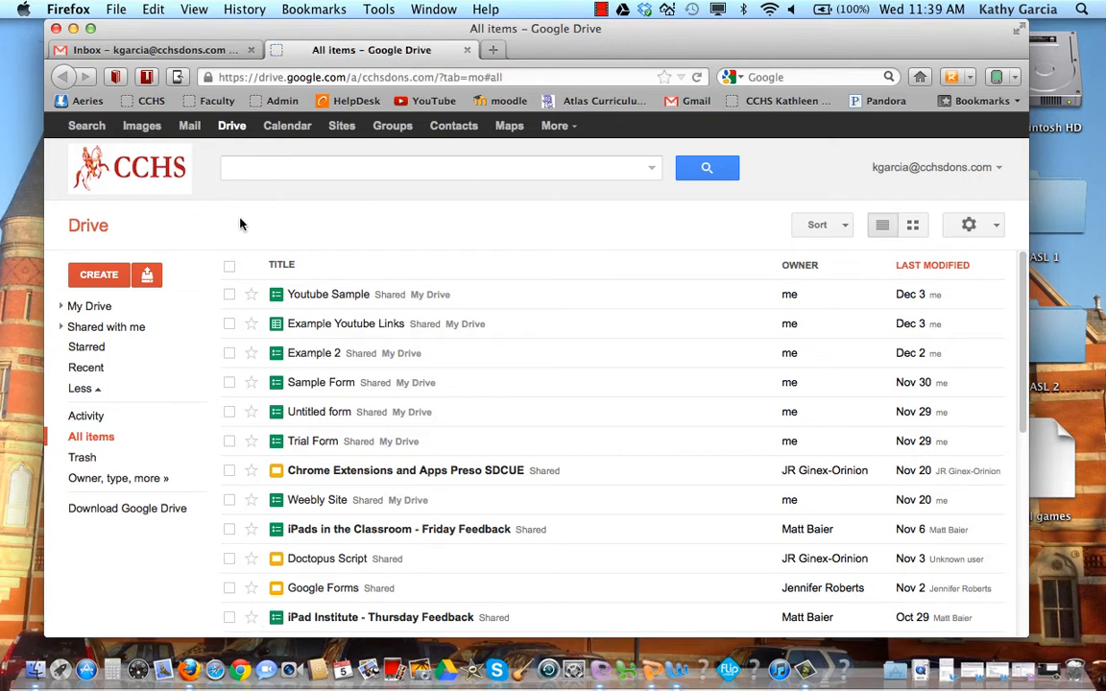
click(85, 281)
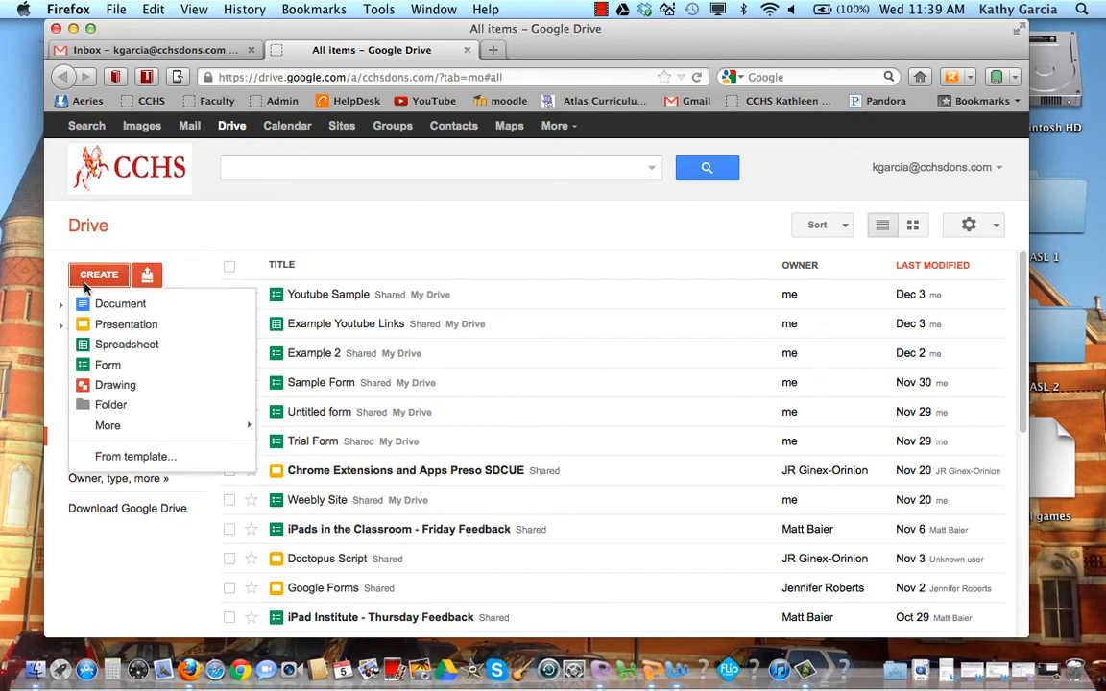
click(91, 369)
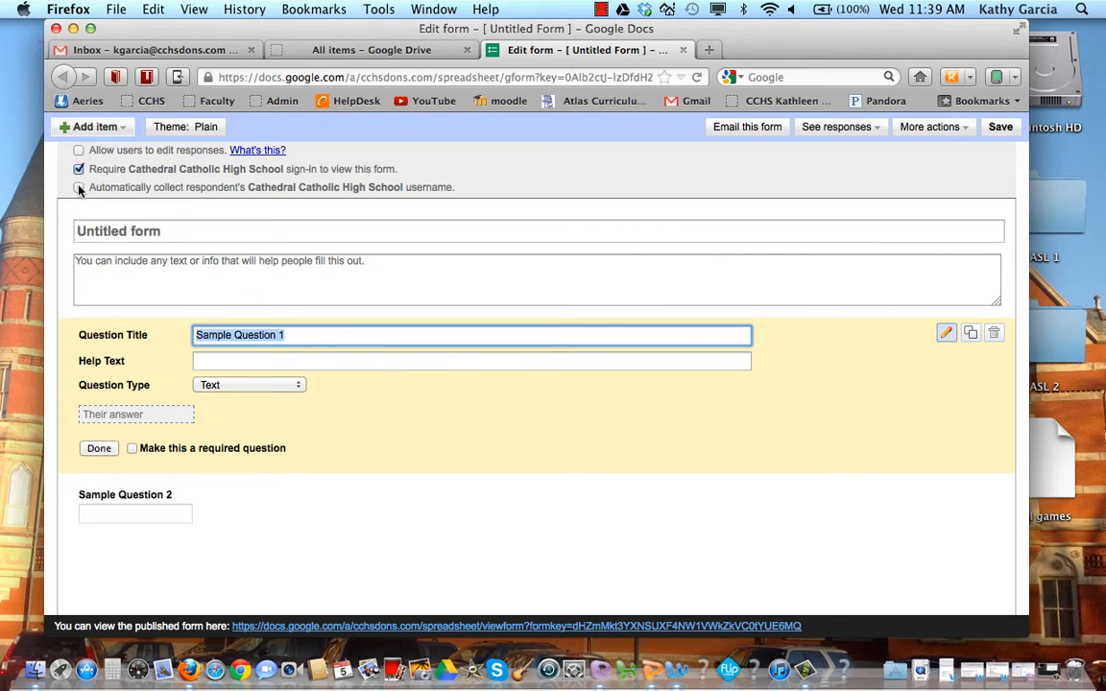
Step: Allow users to edit their responses and automatically collect respondents' school usernames
click(77, 150)
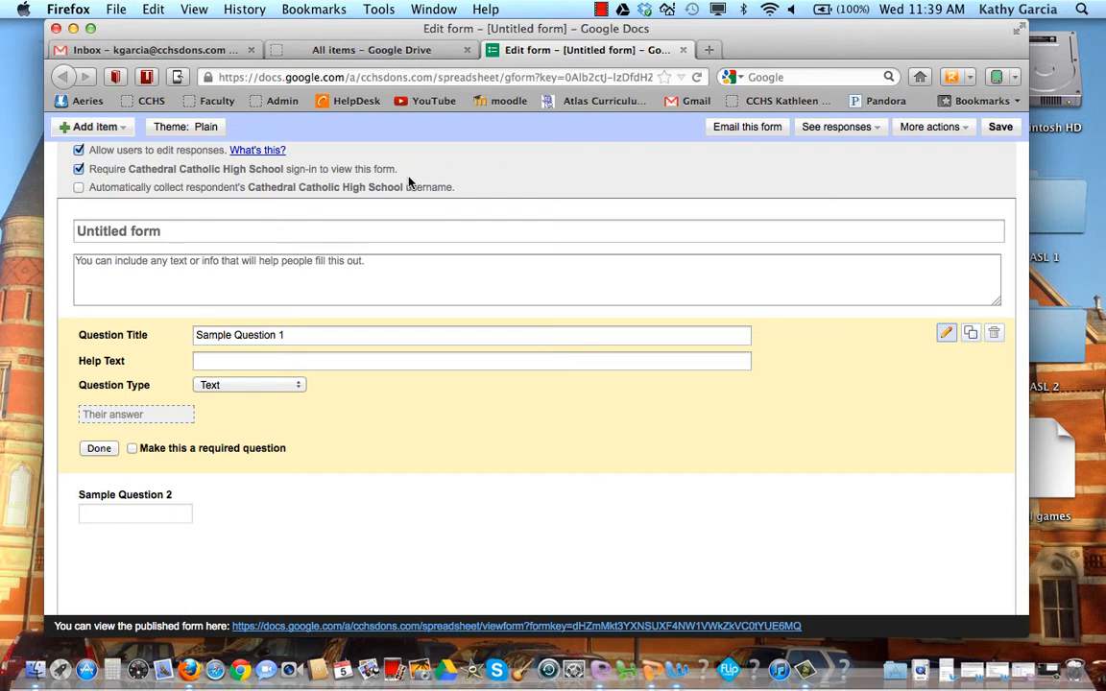
click(79, 188)
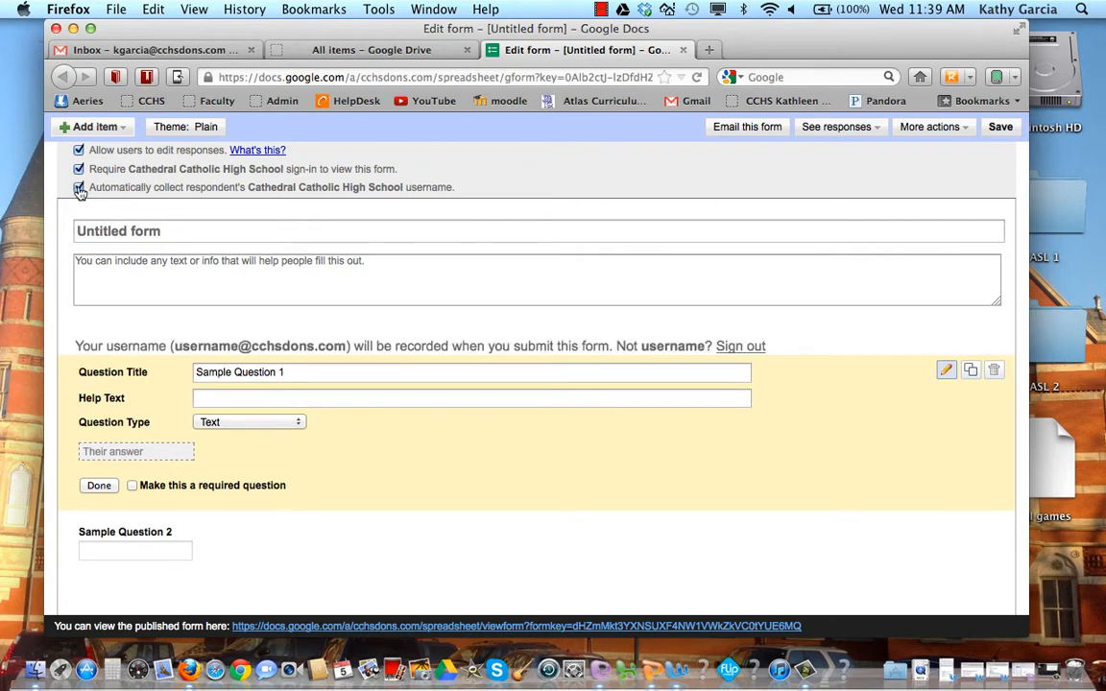
Step: Title the form "Title of this form", leaving the description box without text
click(338, 234)
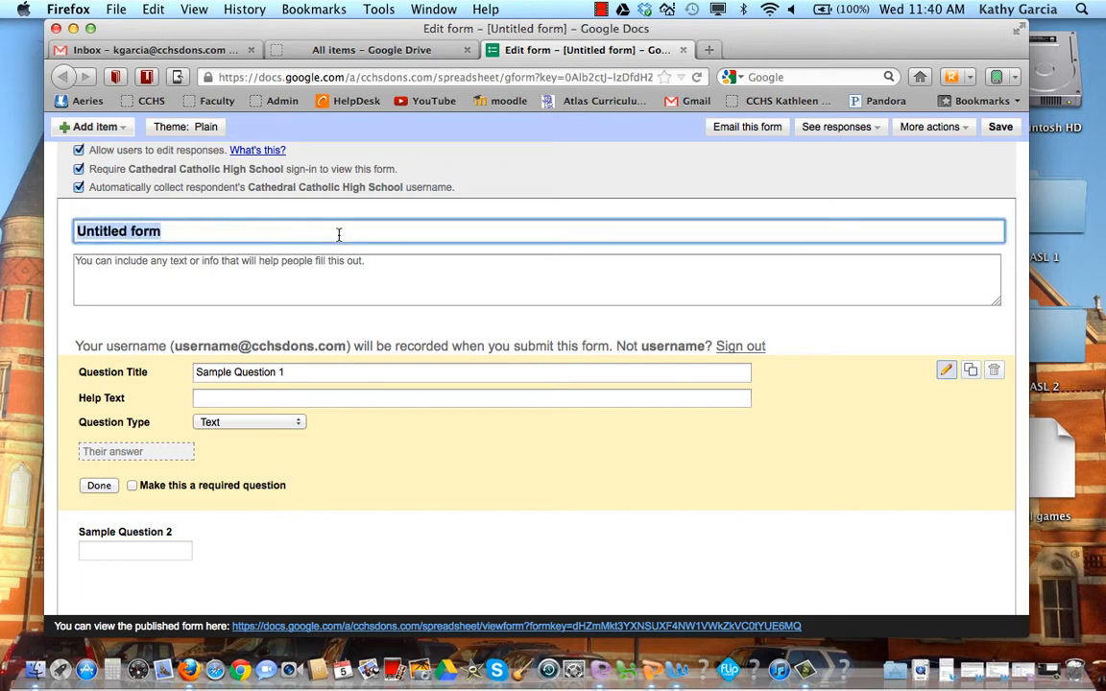
text(Title of )
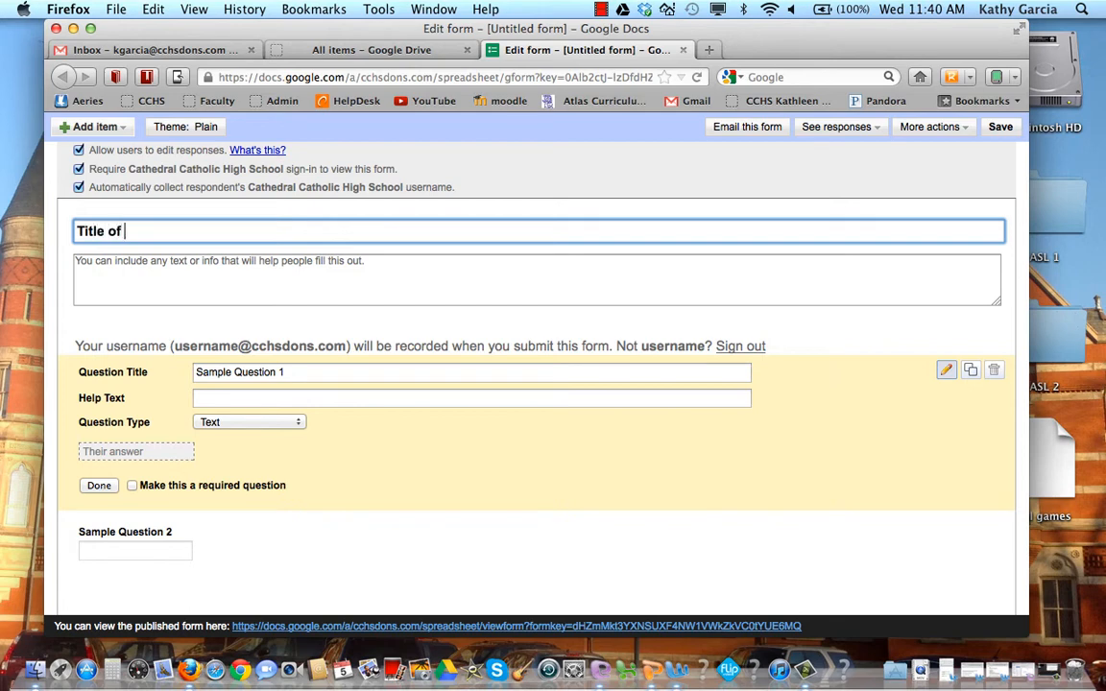
text(this form)
click(323, 297)
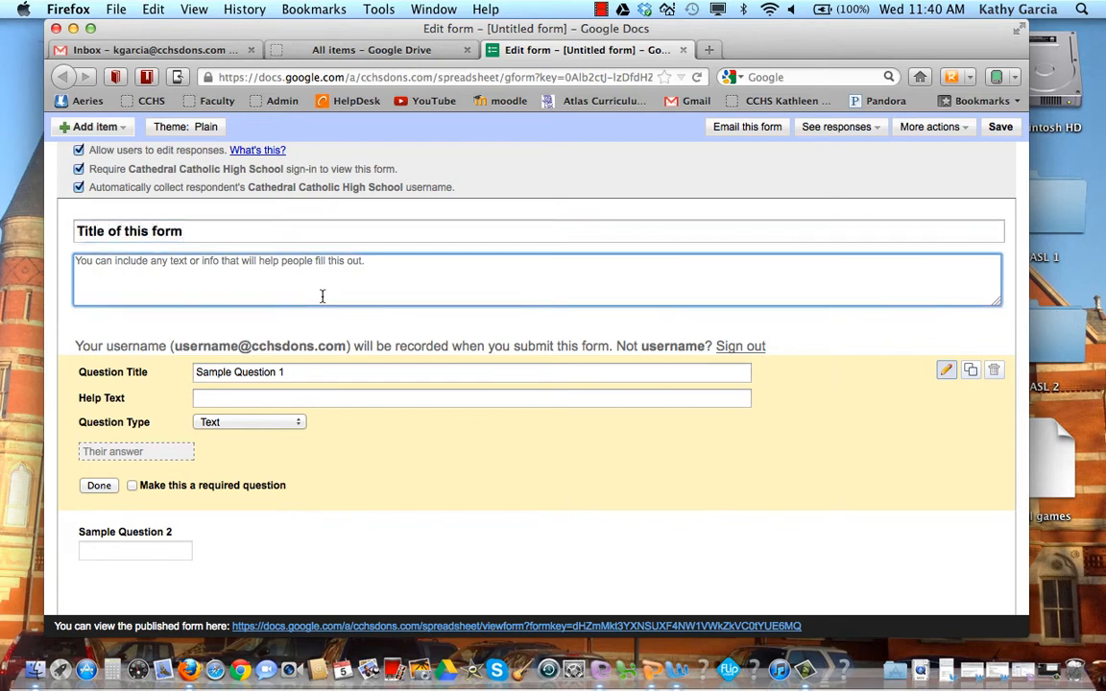
Step: Replace the first sample question's title with "Example question 1"
click(275, 374)
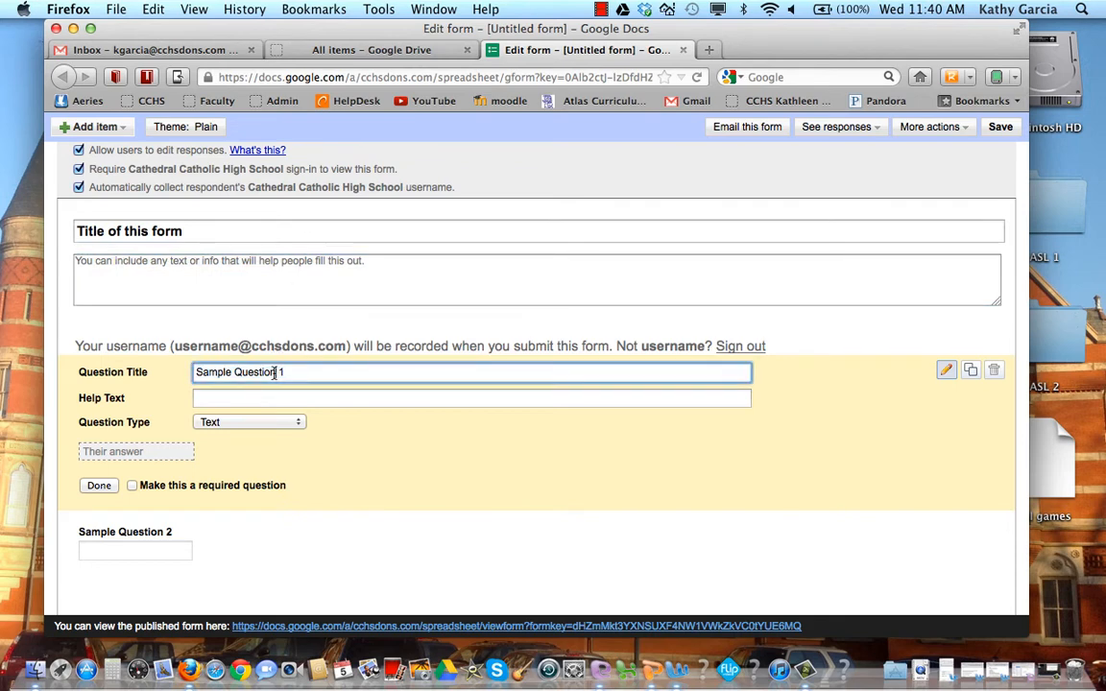
triple_click(274, 374)
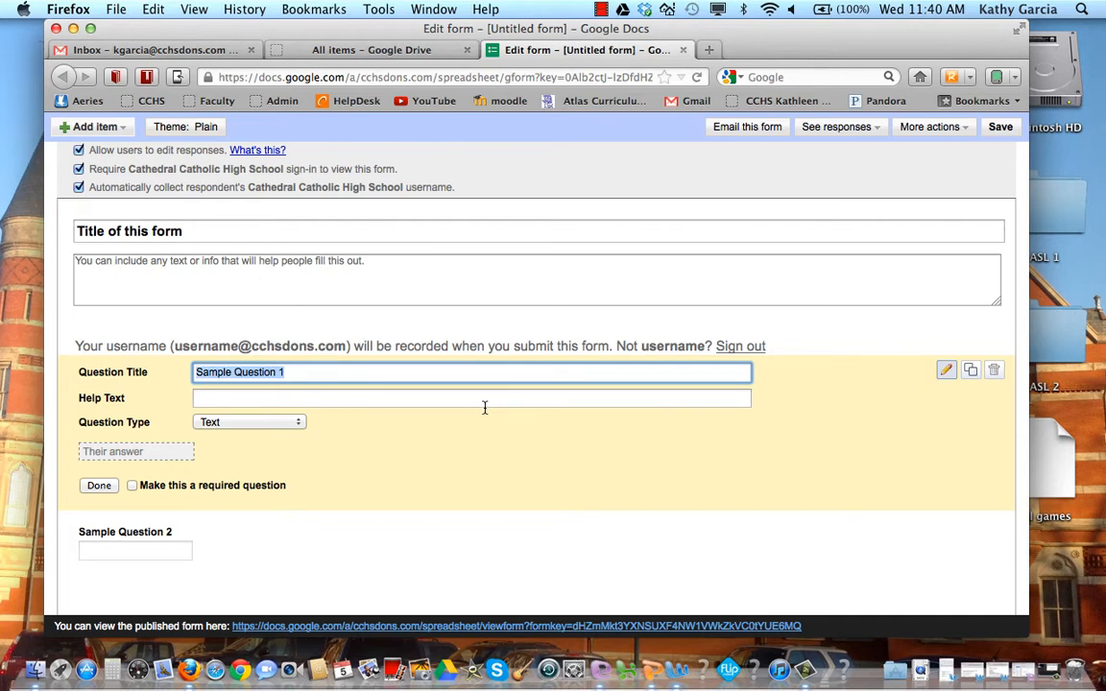
text(Example )
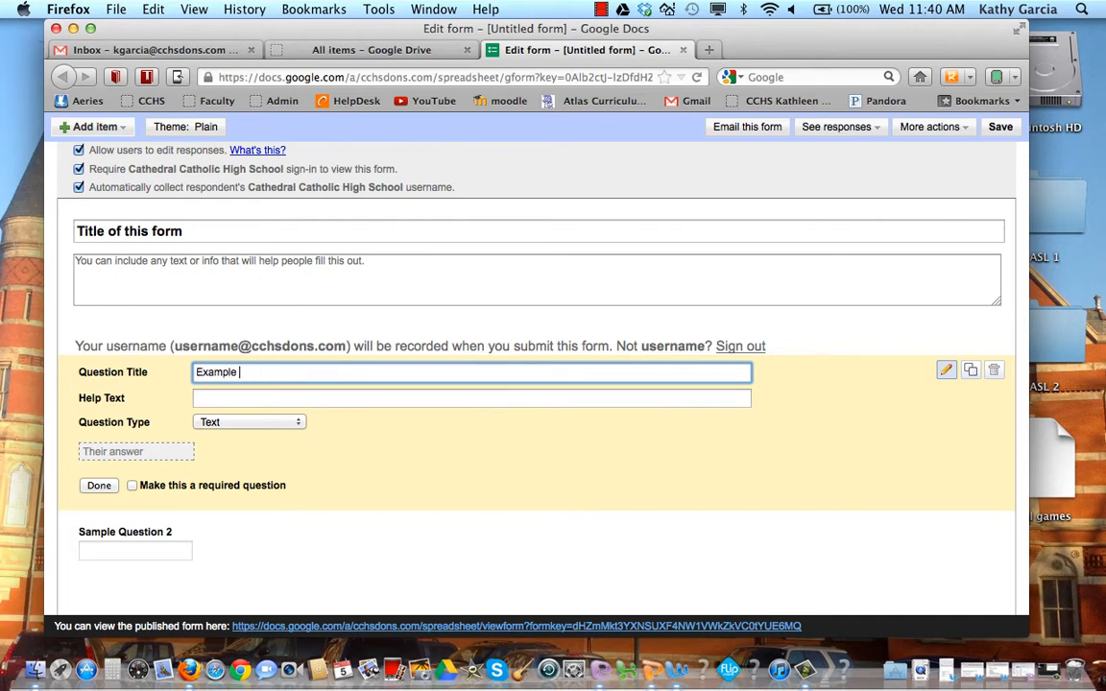
text(question 1)
Step: Make the first question multiple choice with the options "red 1", "red 2" and "red 3"
click(293, 428)
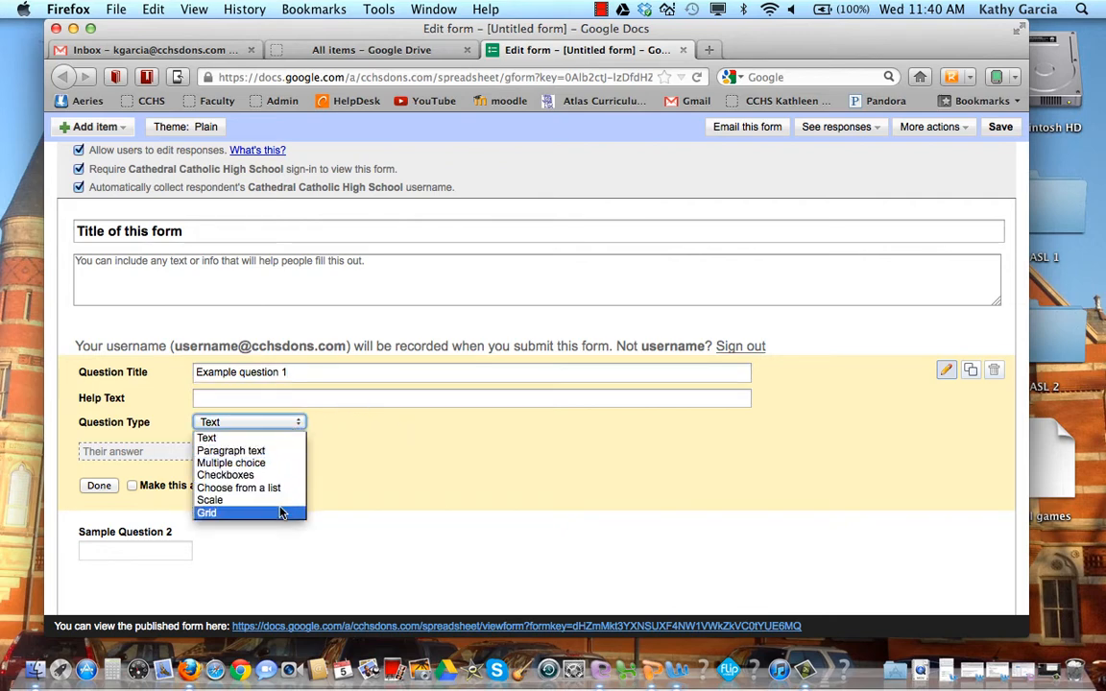
click(255, 439)
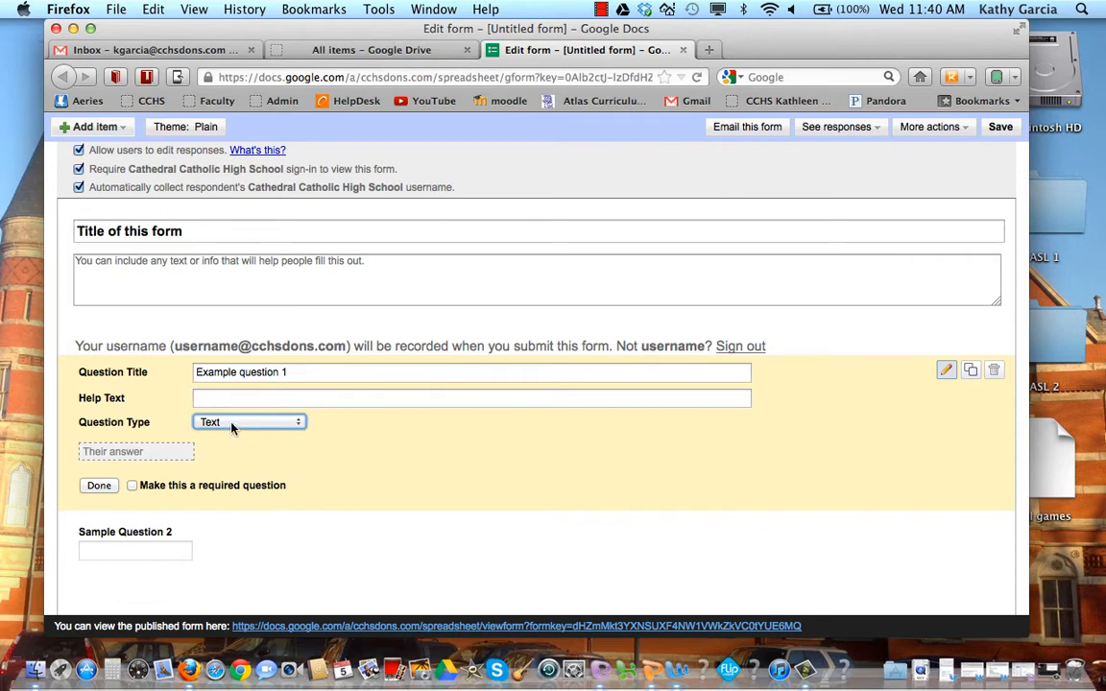
click(232, 424)
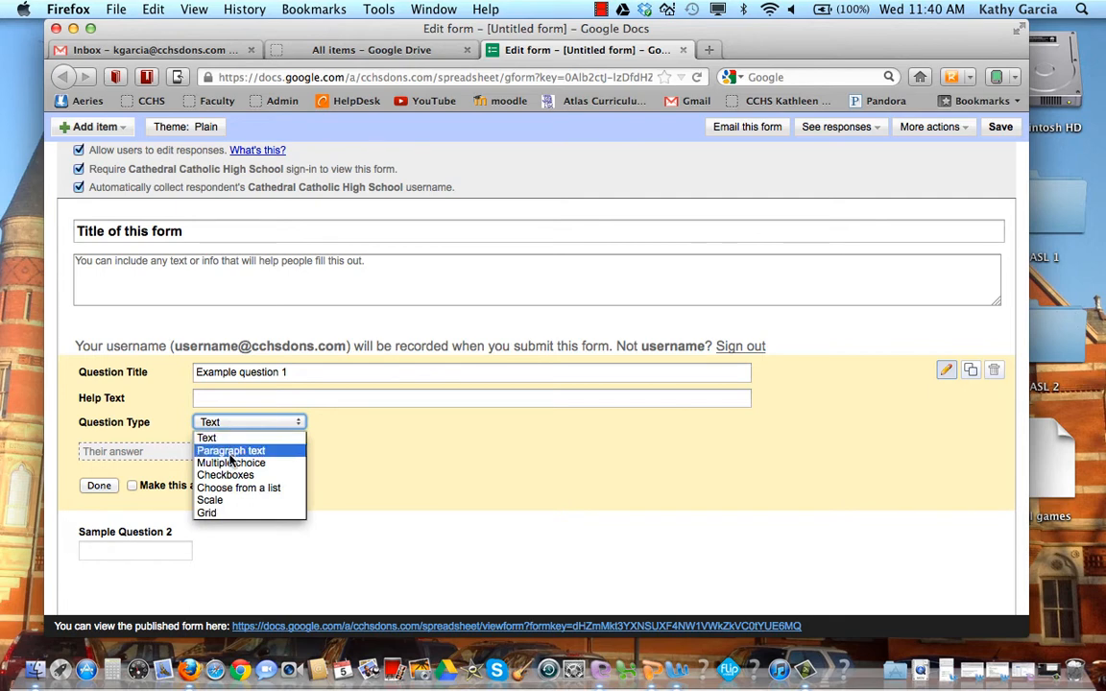
click(231, 463)
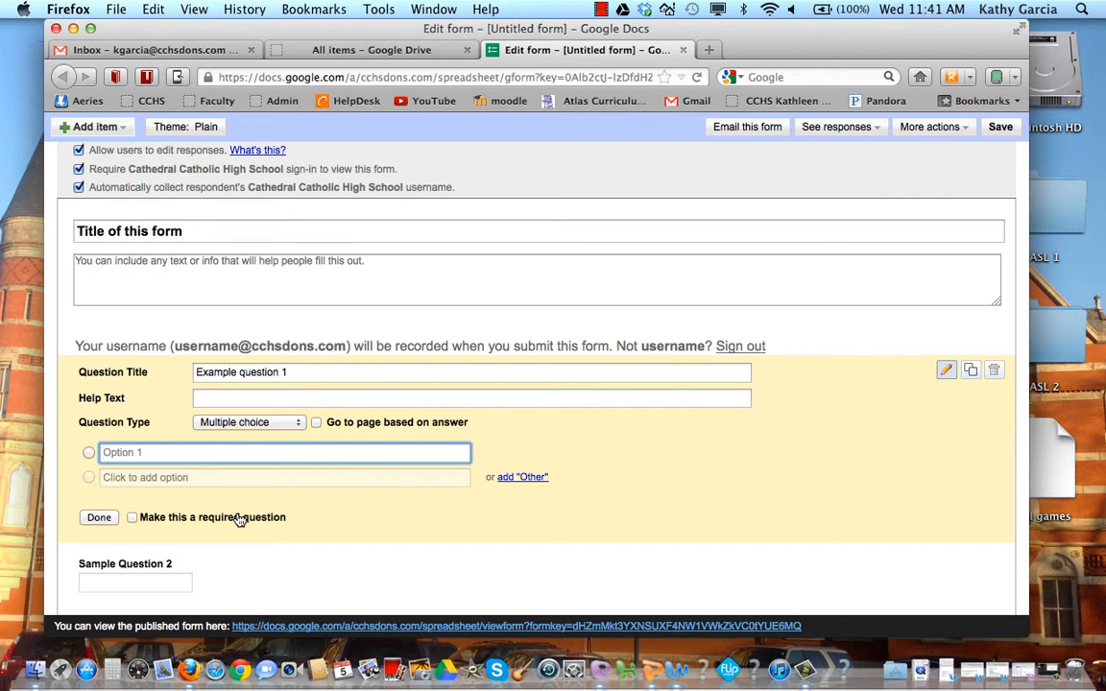
text(red 1)
click(237, 484)
text(red 2)
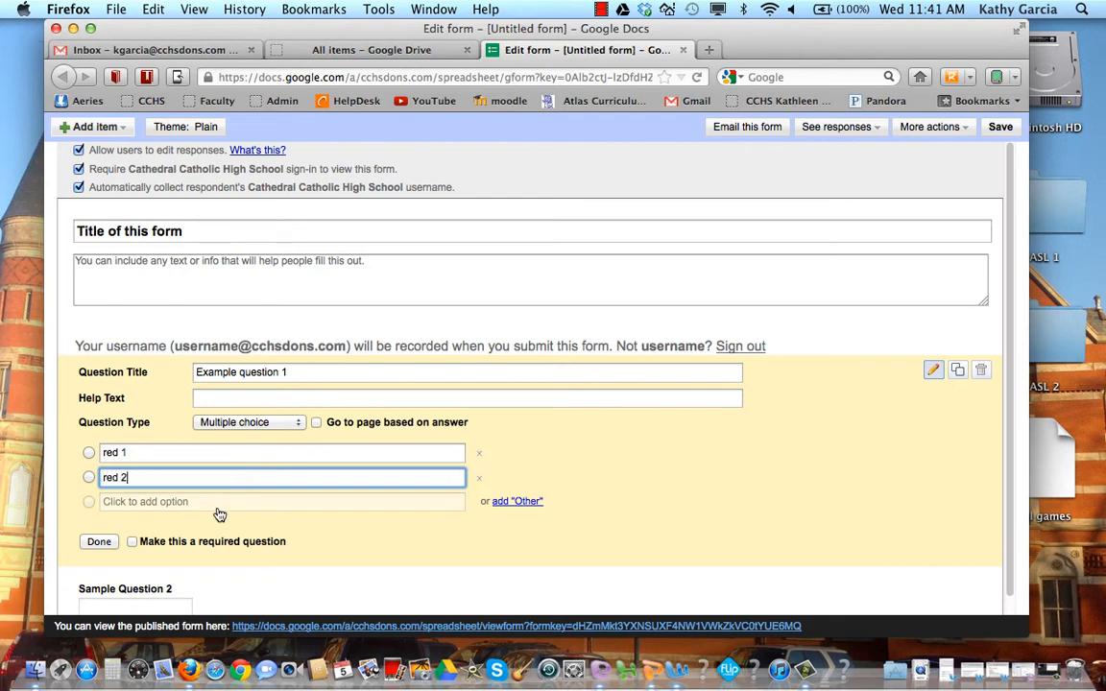
click(151, 501)
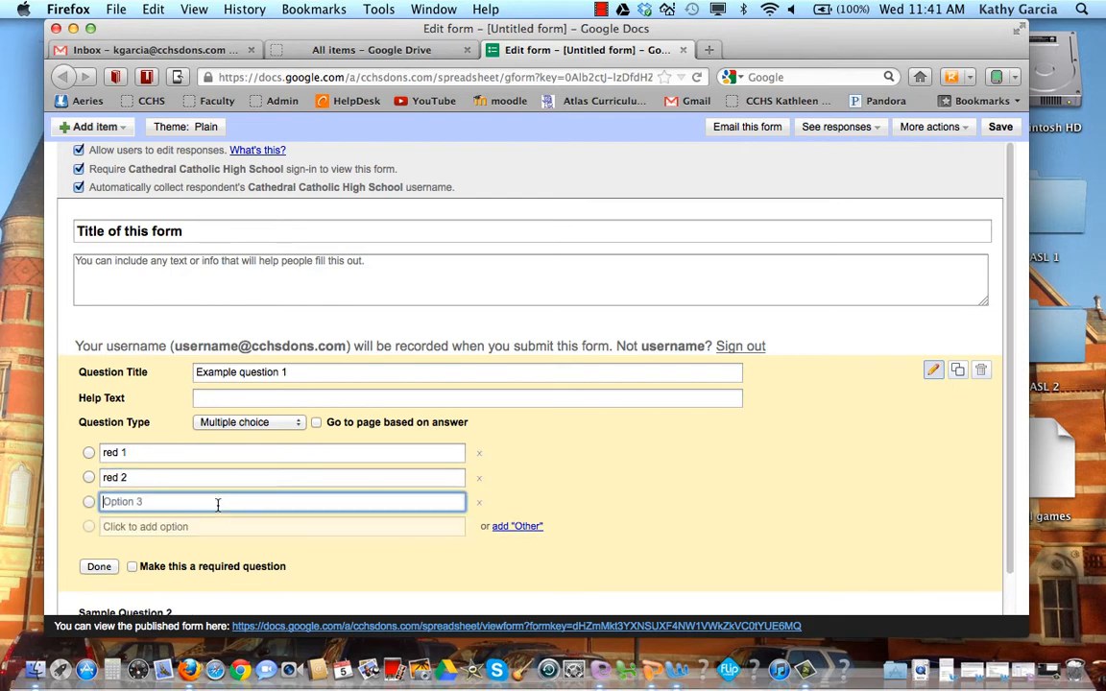
text(red 3)
Step: Make the multiple-choice question required and finish editing it
scroll(528, 375, down, 1)
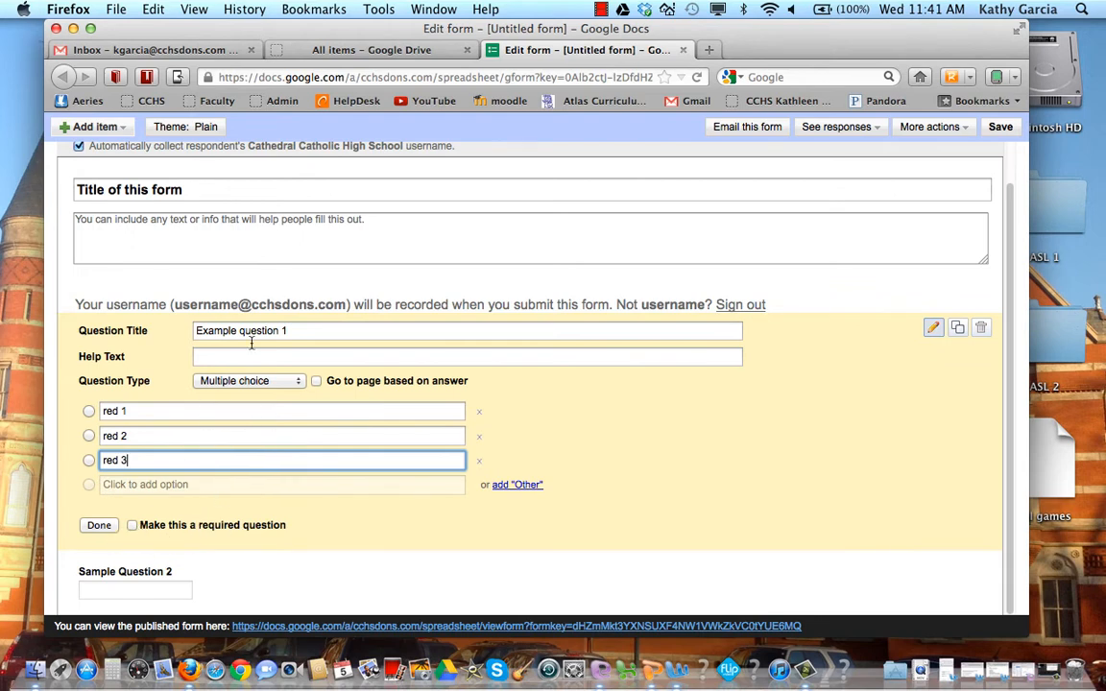
click(134, 526)
click(100, 525)
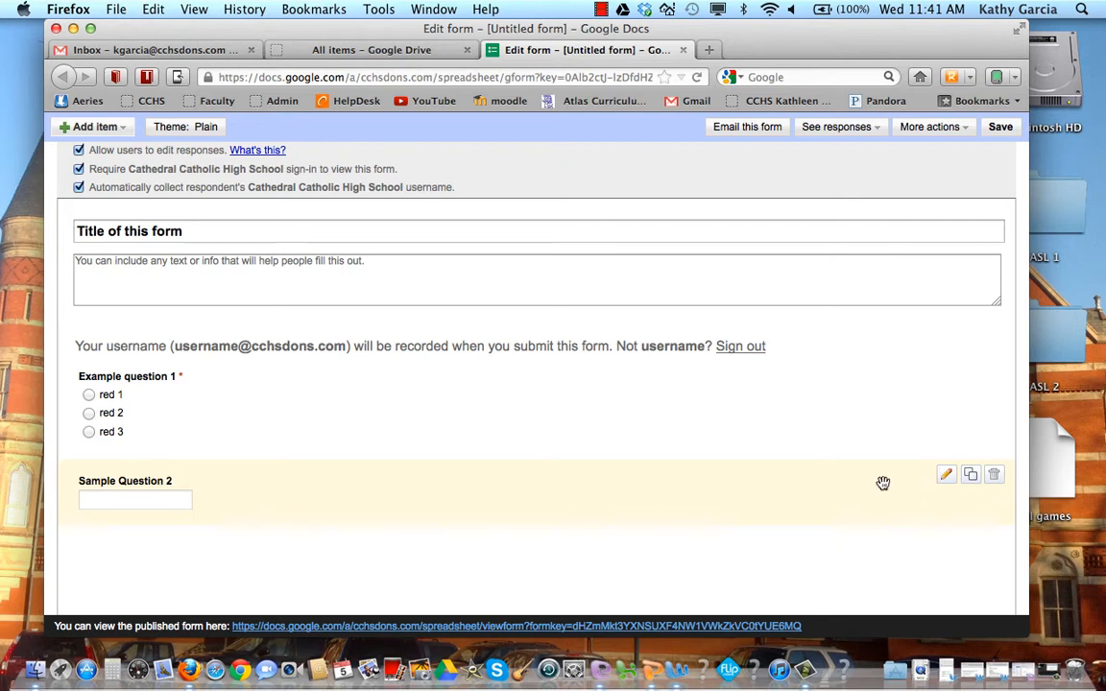
Step: Open the second sample question for editing and retitle it "Example 2"
click(947, 475)
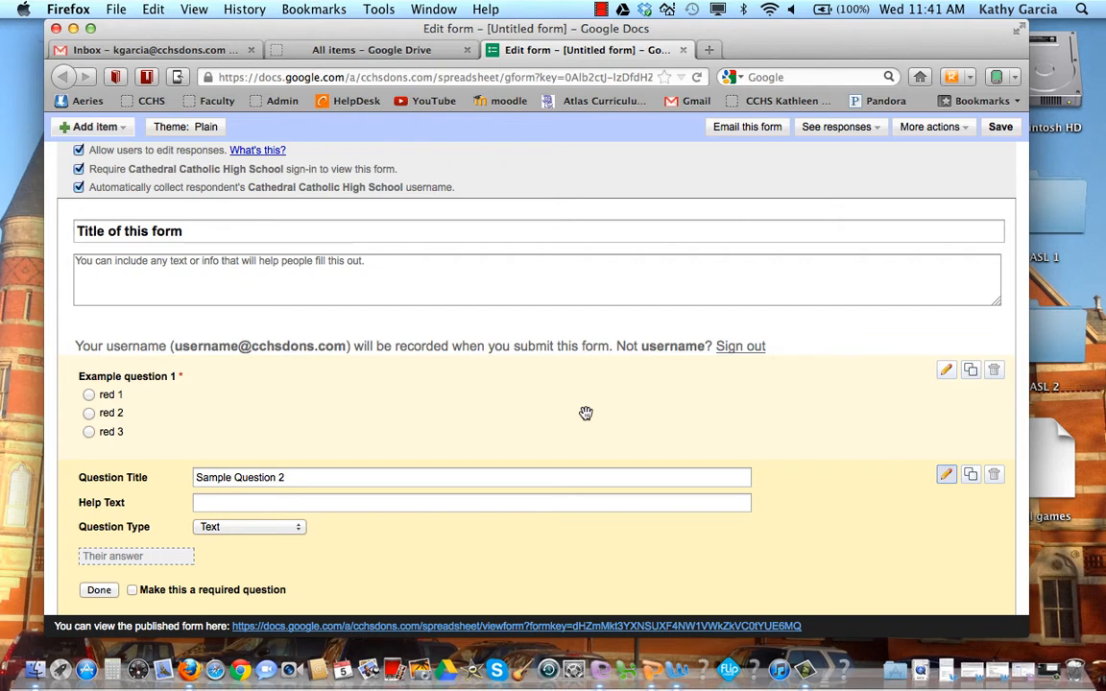
mouse_move(586, 413)
mouse_down()
mouse_move(583, 511)
mouse_move(574, 423)
mouse_up()
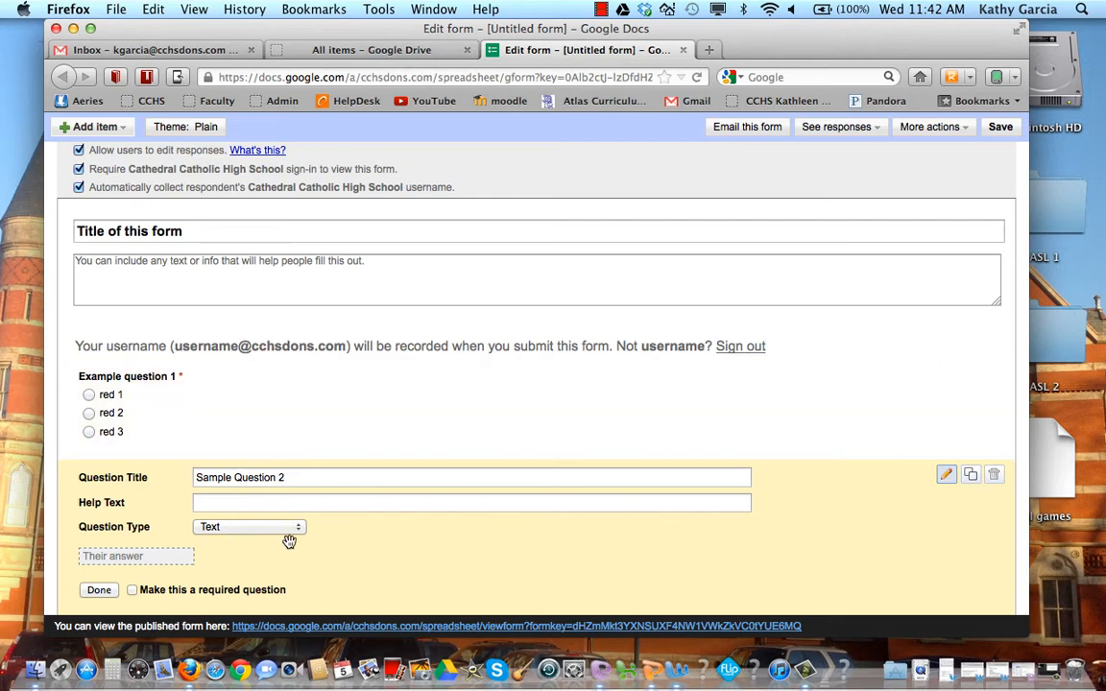
triple_click(317, 472)
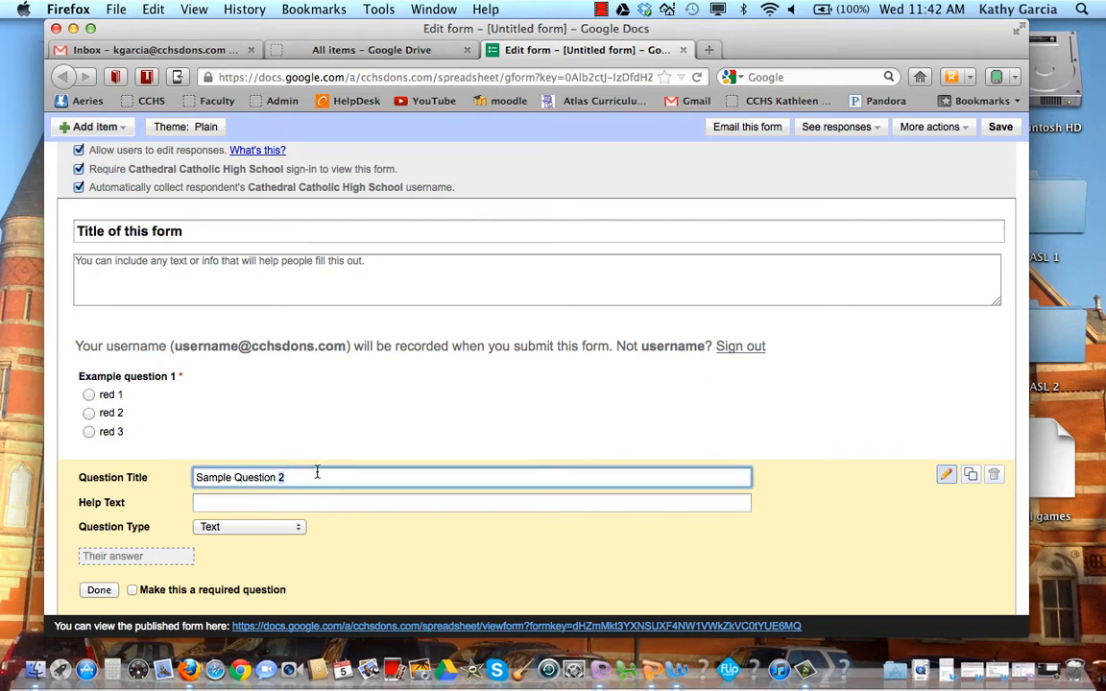
text(Emap)
key(BackSpace)
key(BackSpace)
key(BackSpace)
text(xample 2)
Step: Make the second question a scale, label 1 as "low" and 5 as "high", and finish editing it
click(237, 527)
click(211, 605)
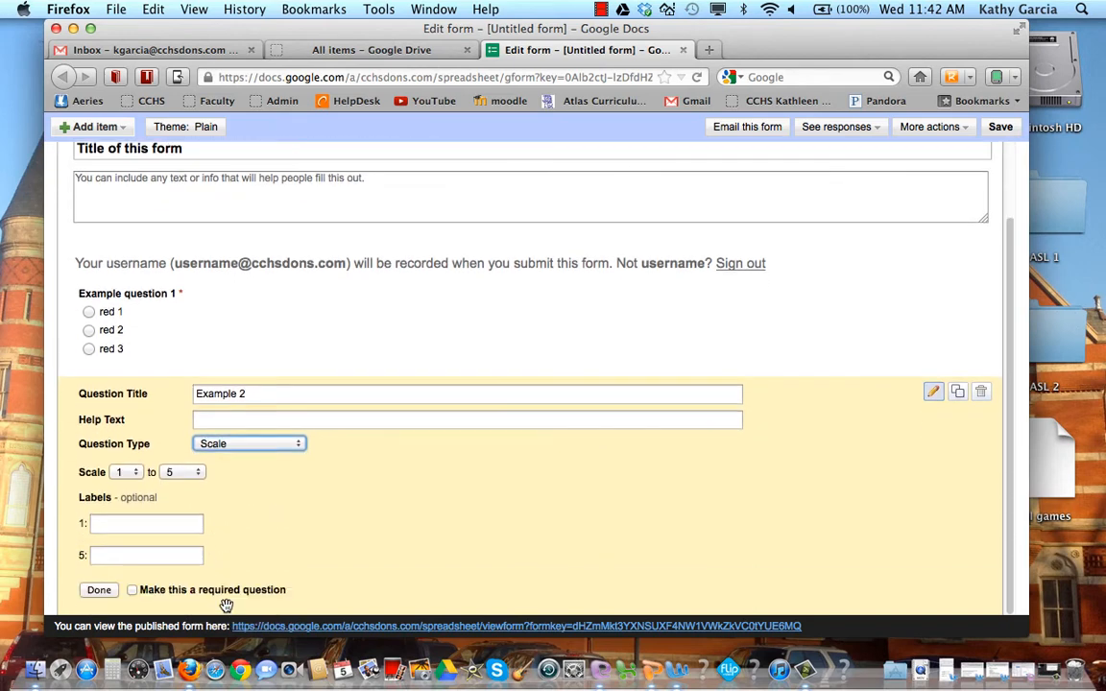
click(147, 530)
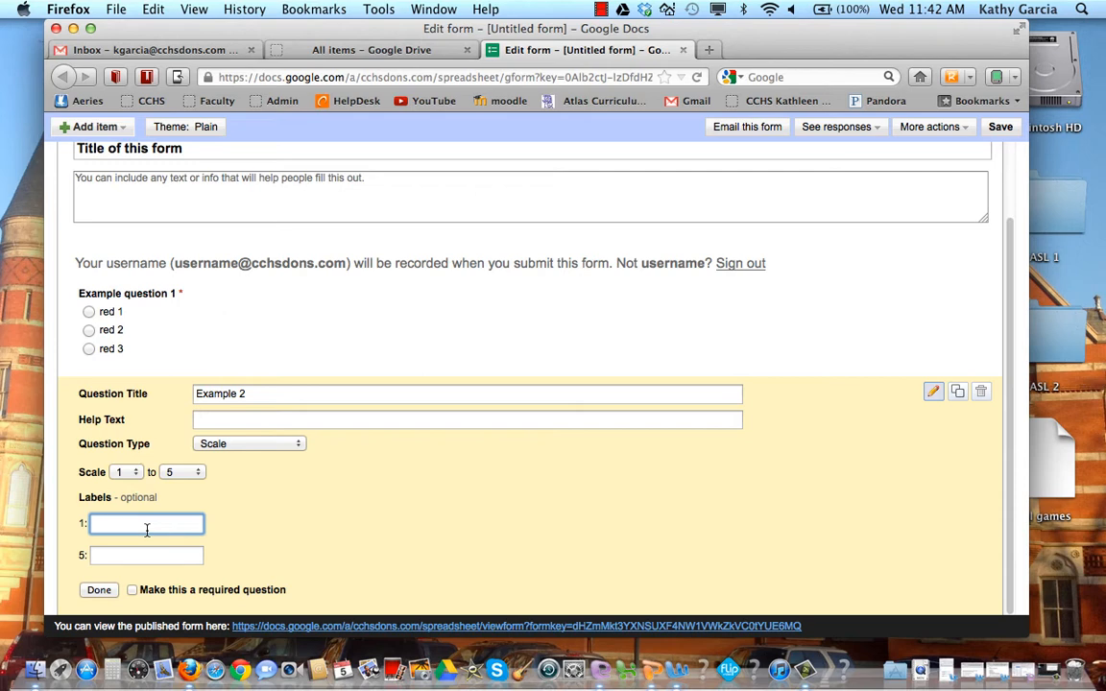
text(low)
click(130, 561)
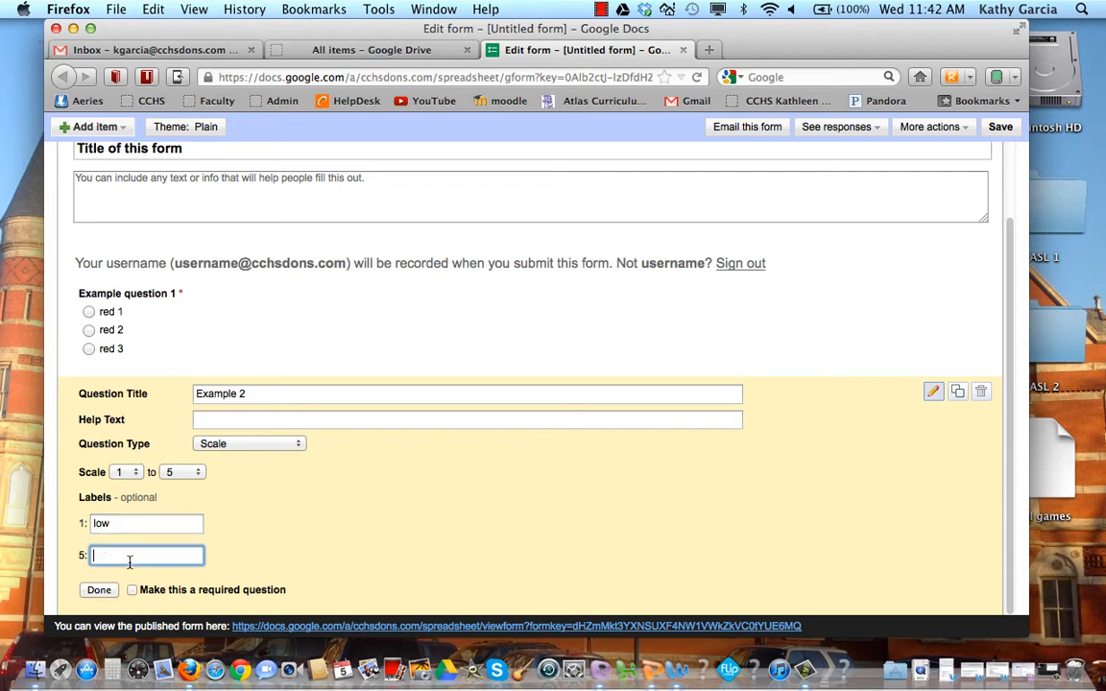
text(high)
click(100, 590)
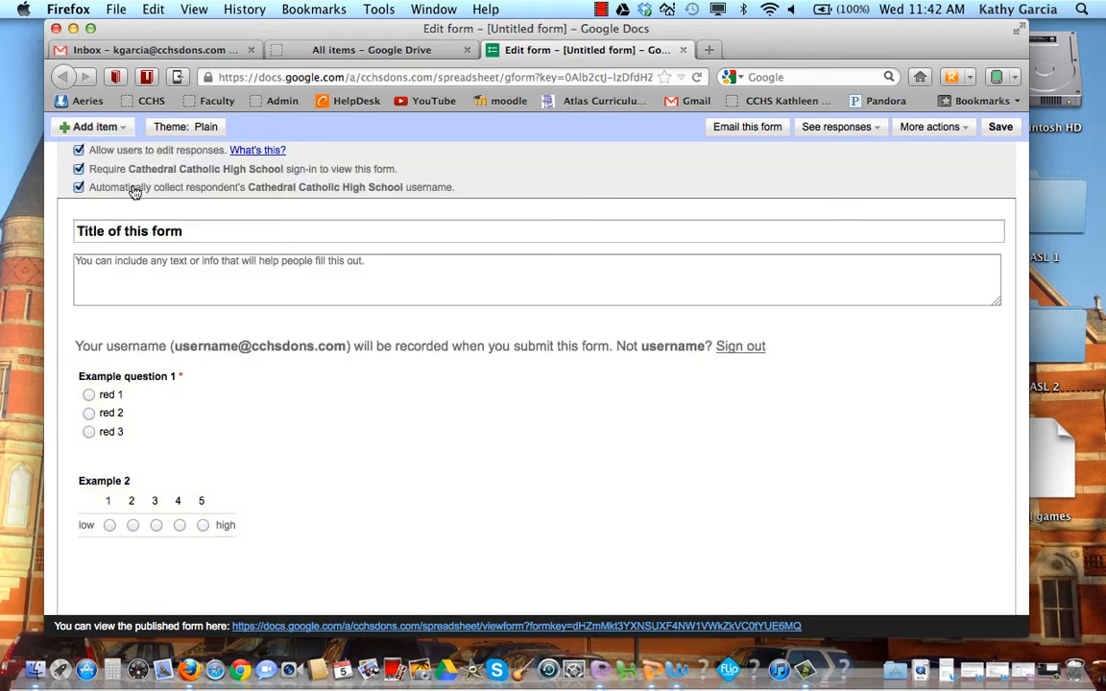
Step: Add a checkboxes question to the form and title it "Example 3"
click(102, 128)
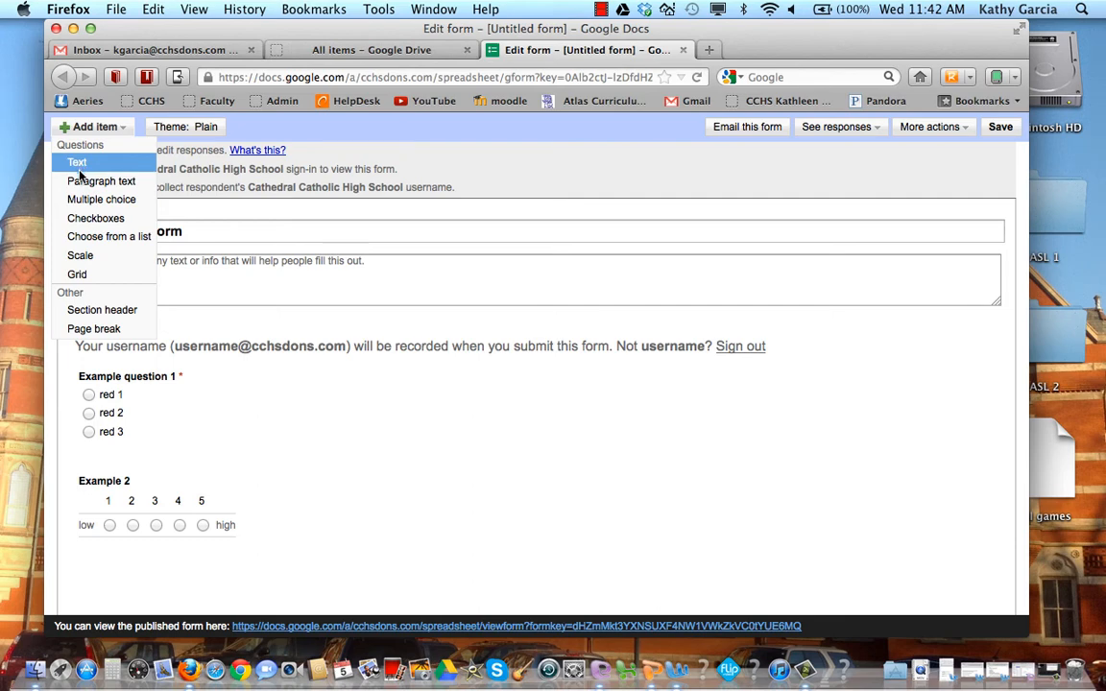
click(83, 218)
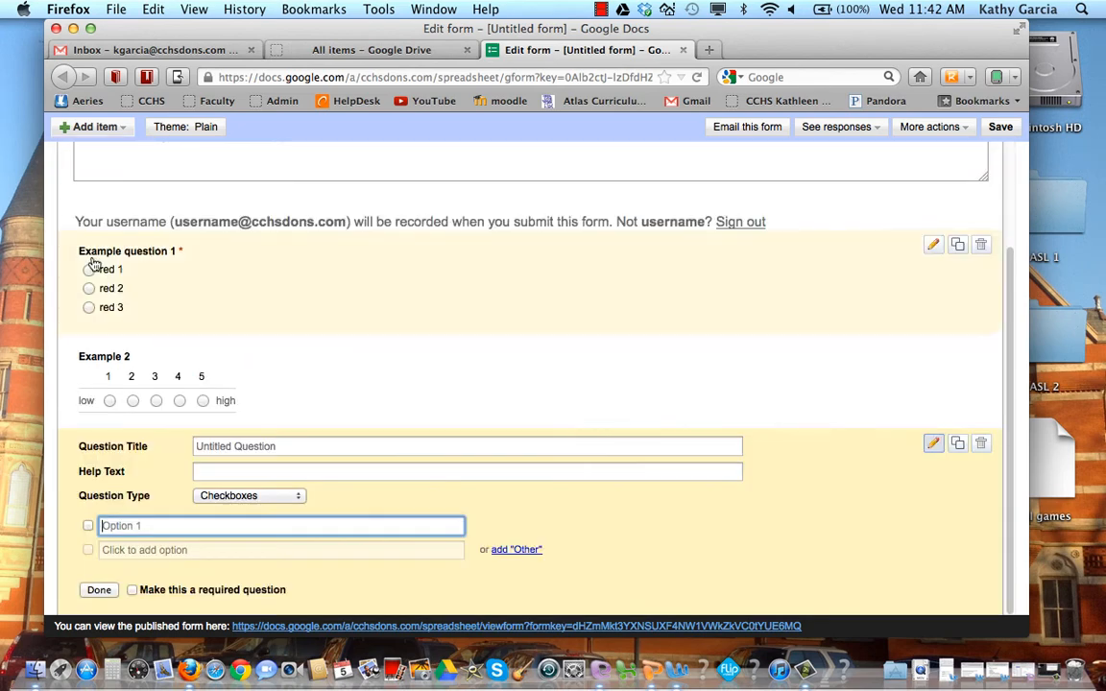
click(298, 449)
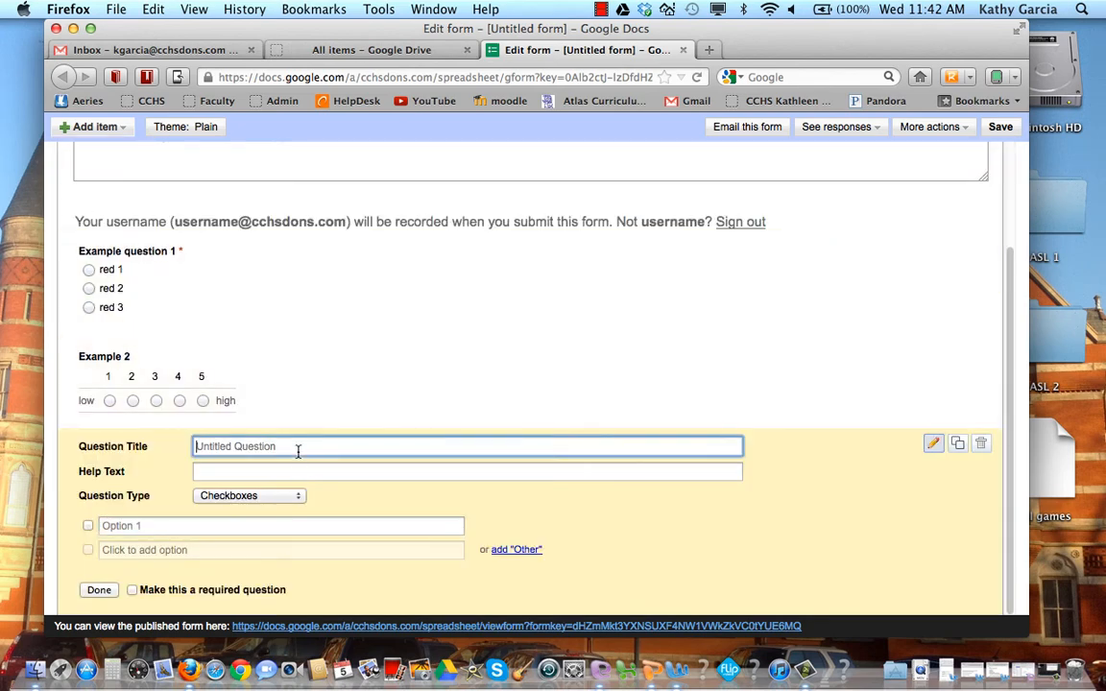
text(Example 3)
Step: Enter "imovie" and "power point (keynote)" as the two answer options of the Example 3 checkboxes question
click(221, 525)
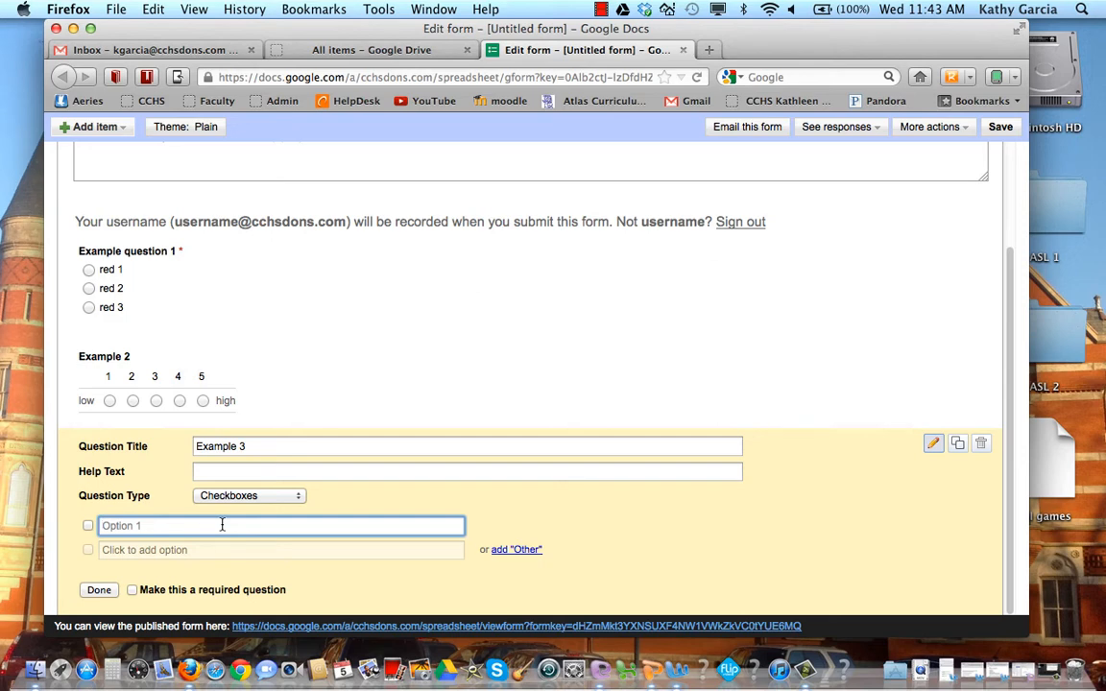
text(imovie)
click(183, 552)
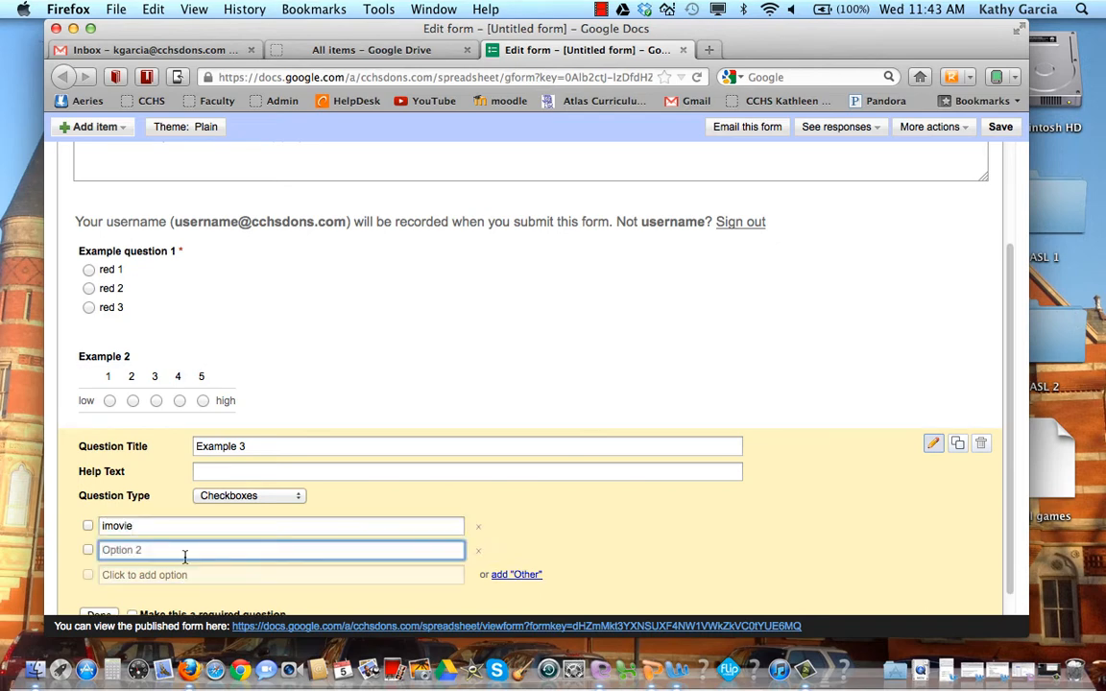
scroll(186, 560, down, 1)
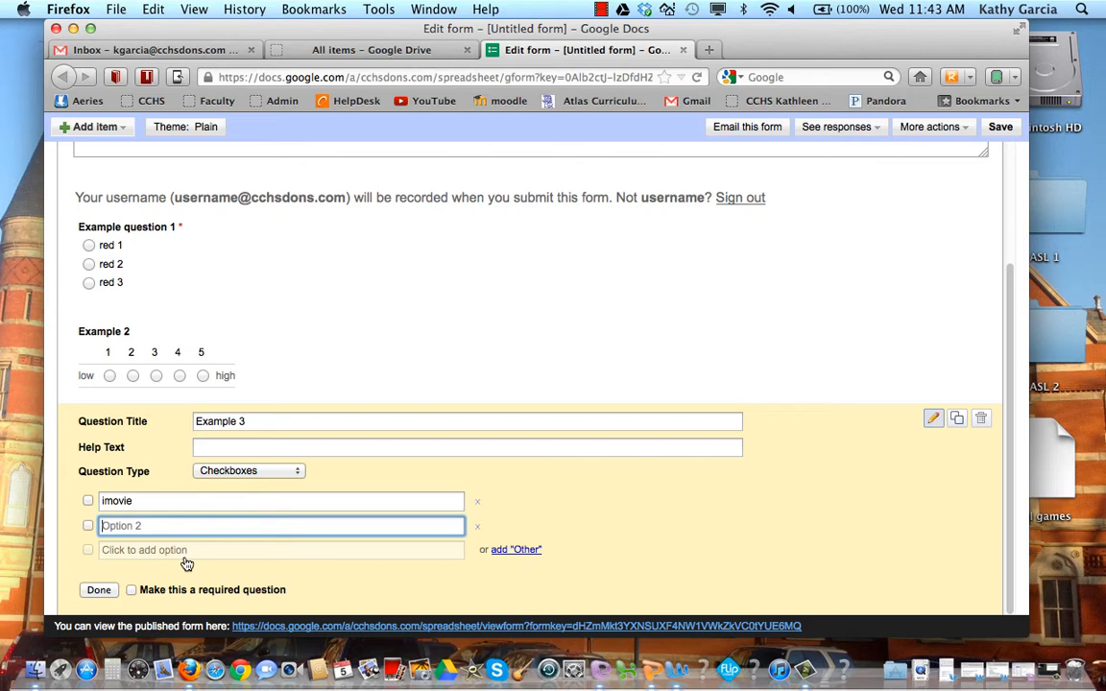
text(power point (keynote)
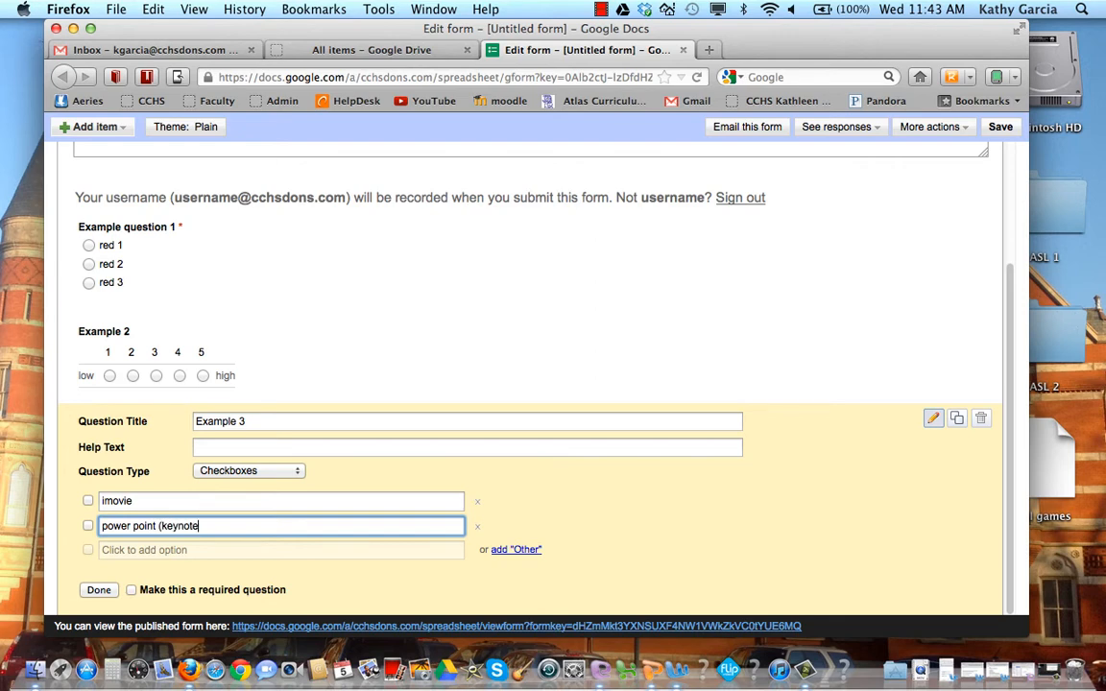
text())
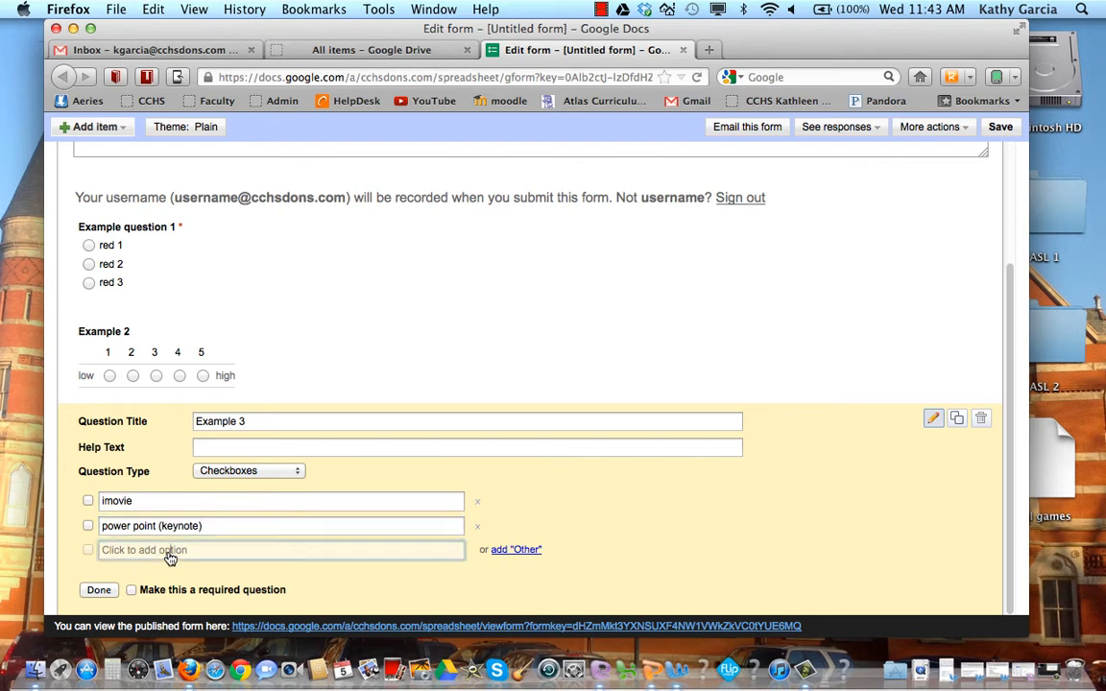
click(168, 550)
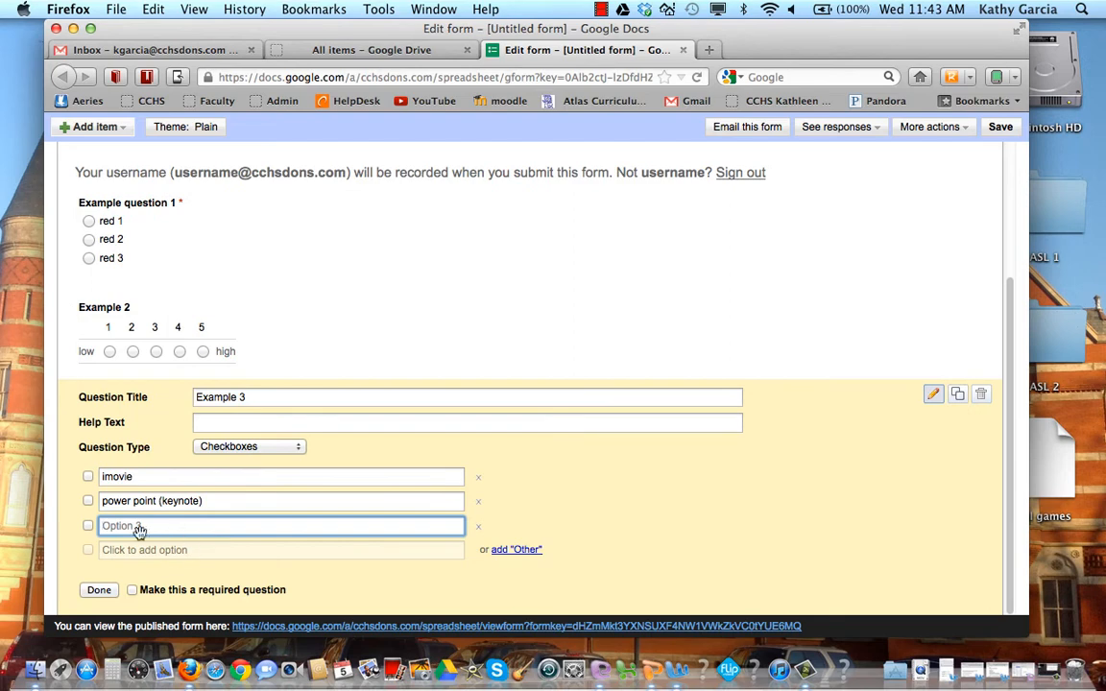
click(220, 501)
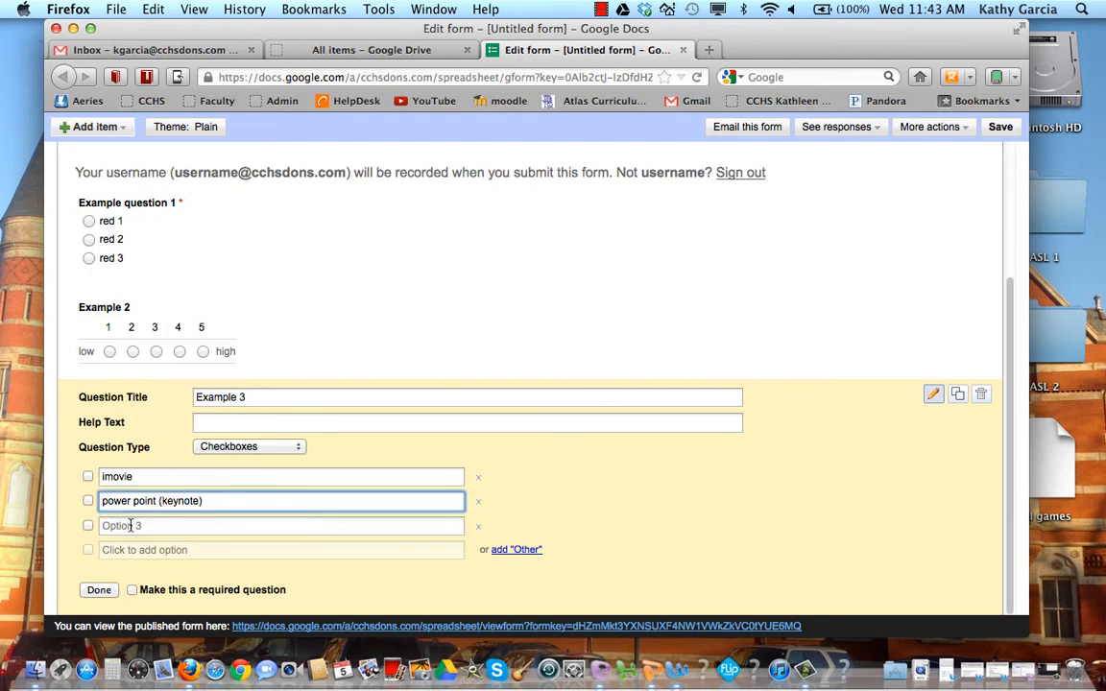
click(479, 527)
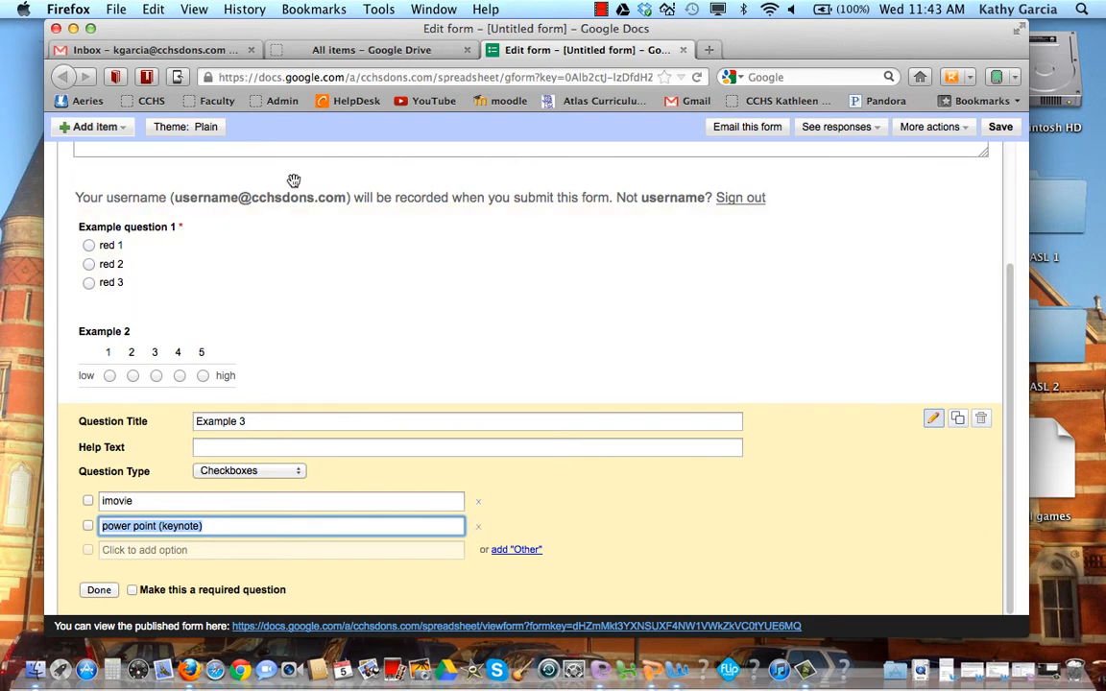
Step: Save the form and apply the Lemon Wallpaper theme to it
click(1003, 135)
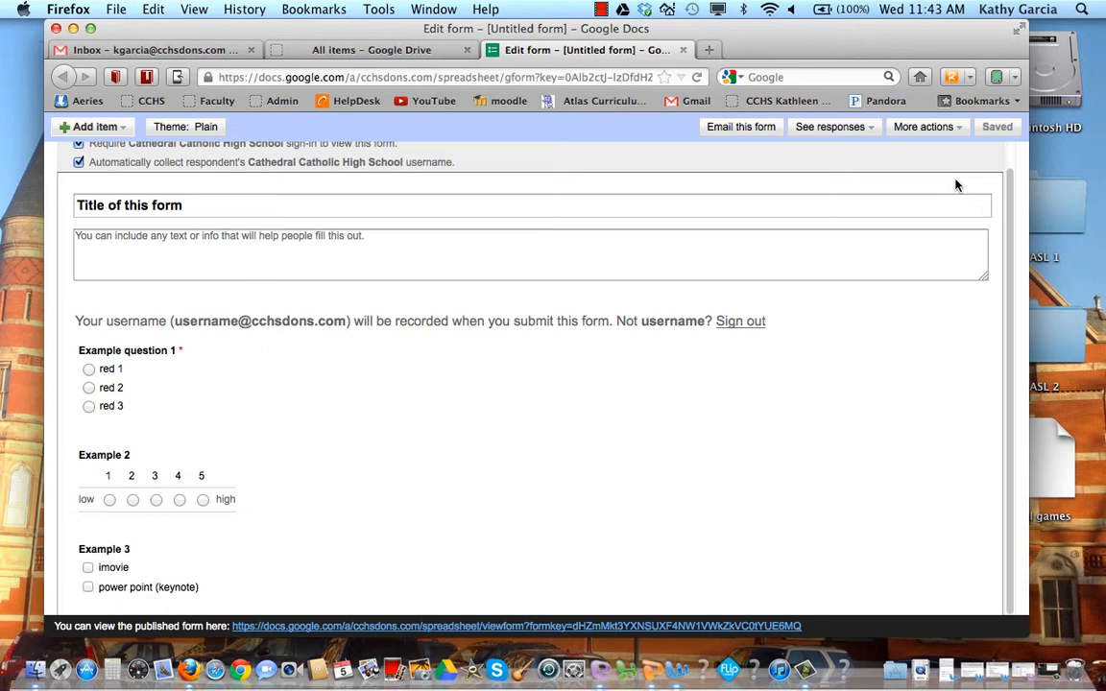
scroll(389, 366, up, 1)
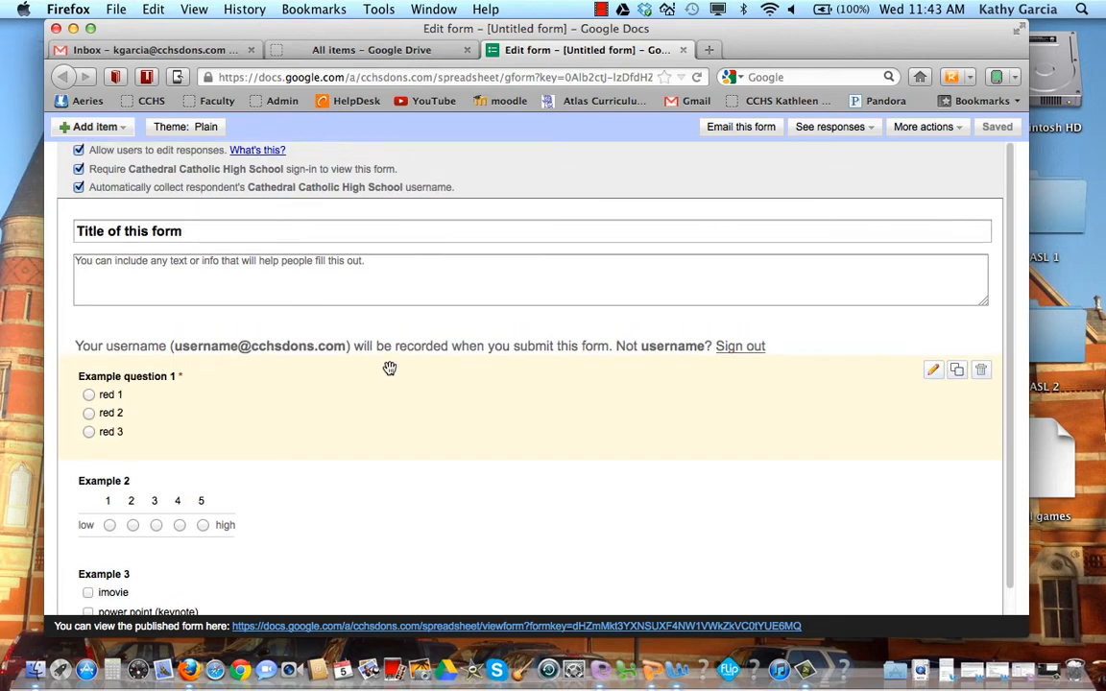
click(177, 133)
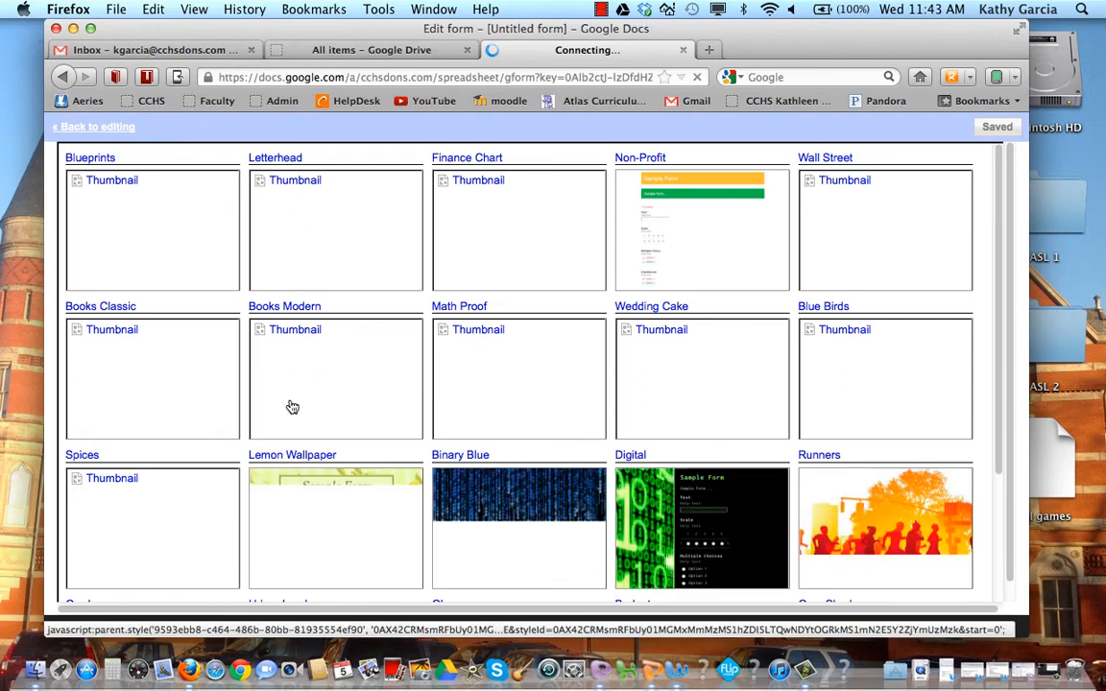
scroll(297, 377, down, 3)
scroll(298, 377, up, 5)
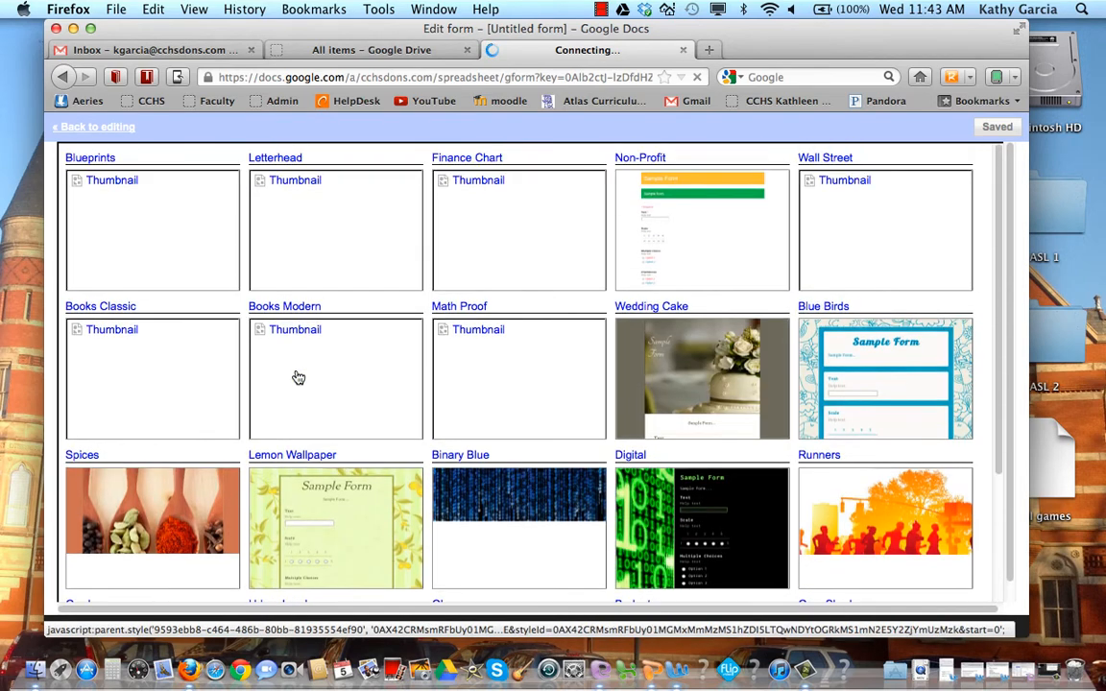
scroll(298, 378, down, 5)
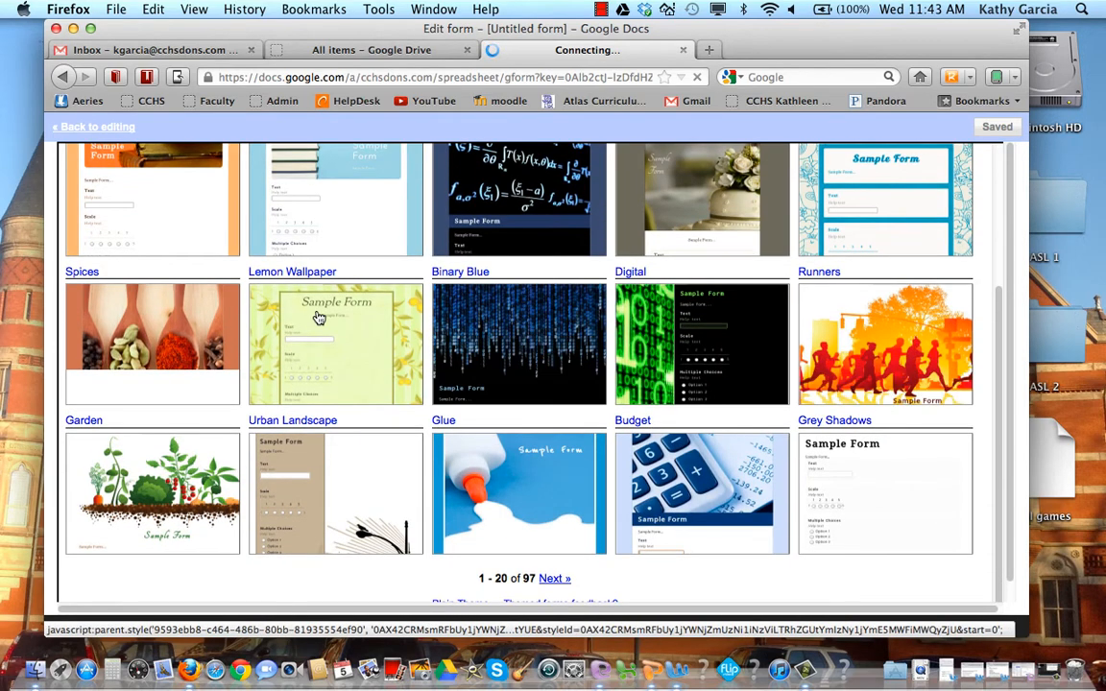
click(319, 318)
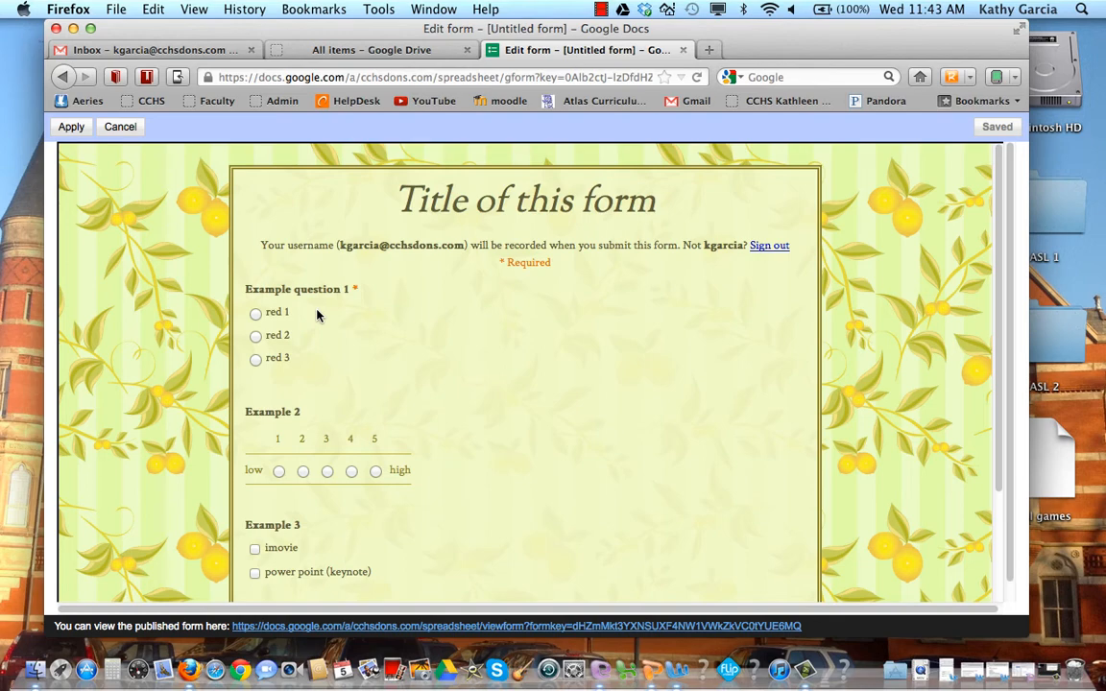
click(70, 128)
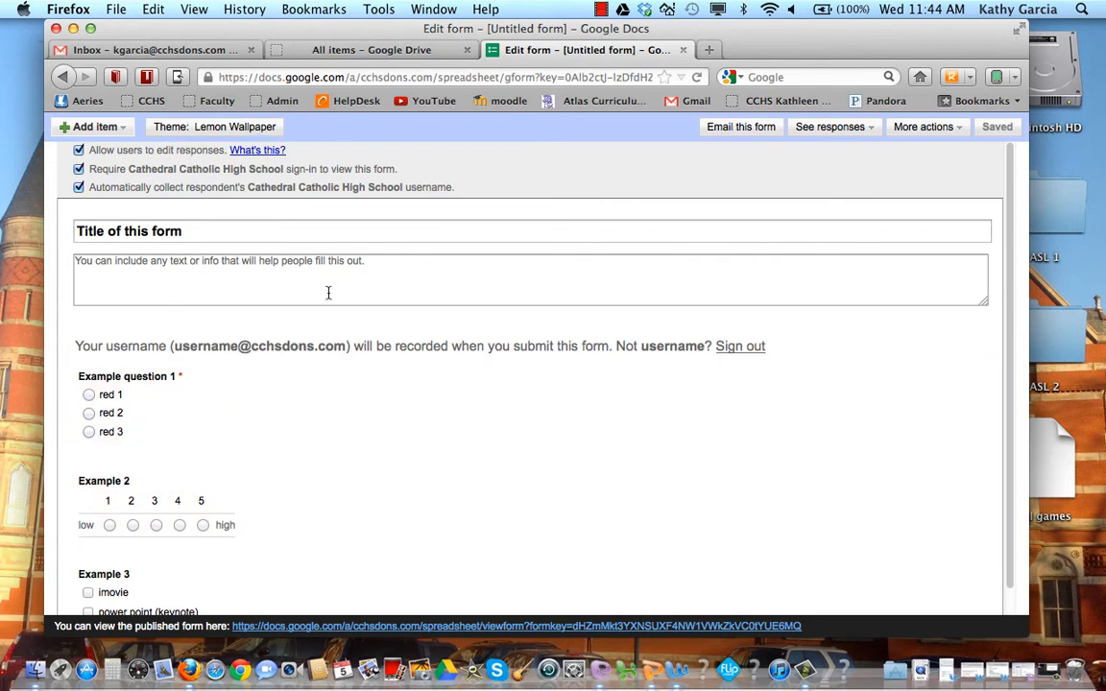
Step: Return to Drive, refresh the file list and open the "Title of this form" response spreadsheet
scroll(328, 296, down, 1)
scroll(328, 295, up, 1)
click(353, 56)
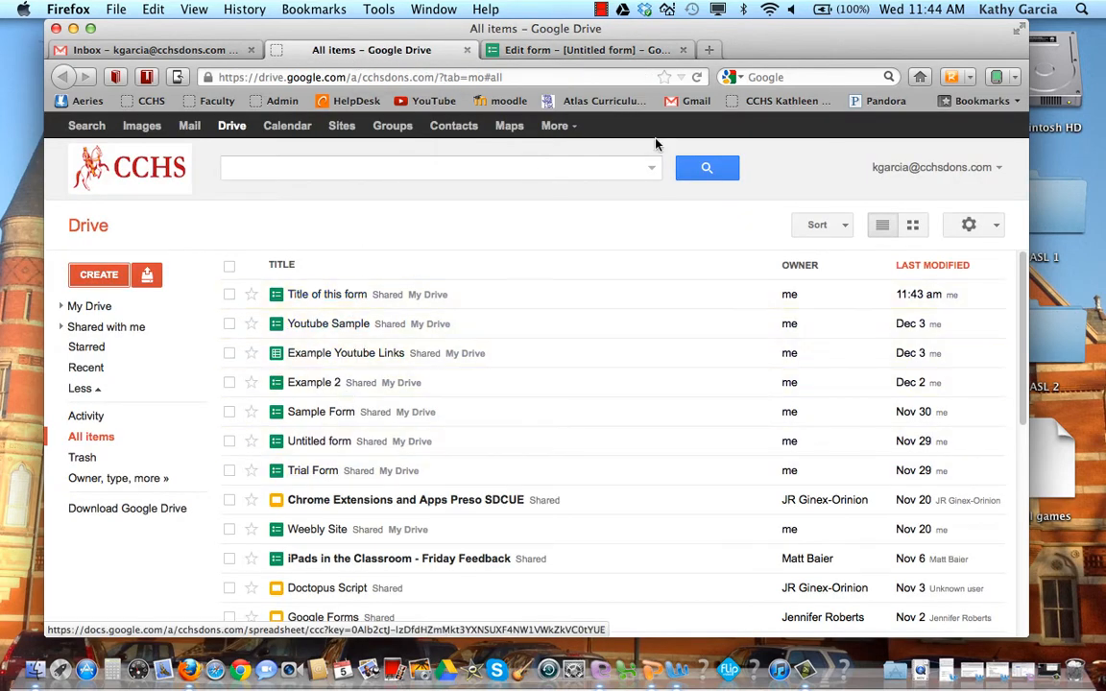
click(697, 80)
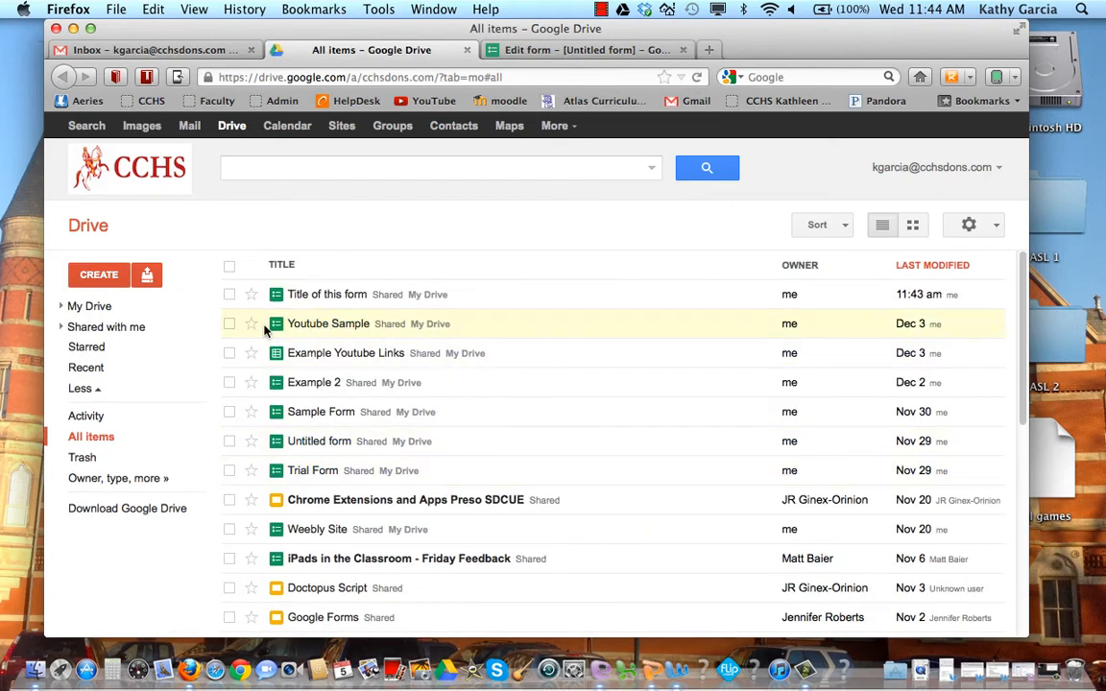
click(324, 294)
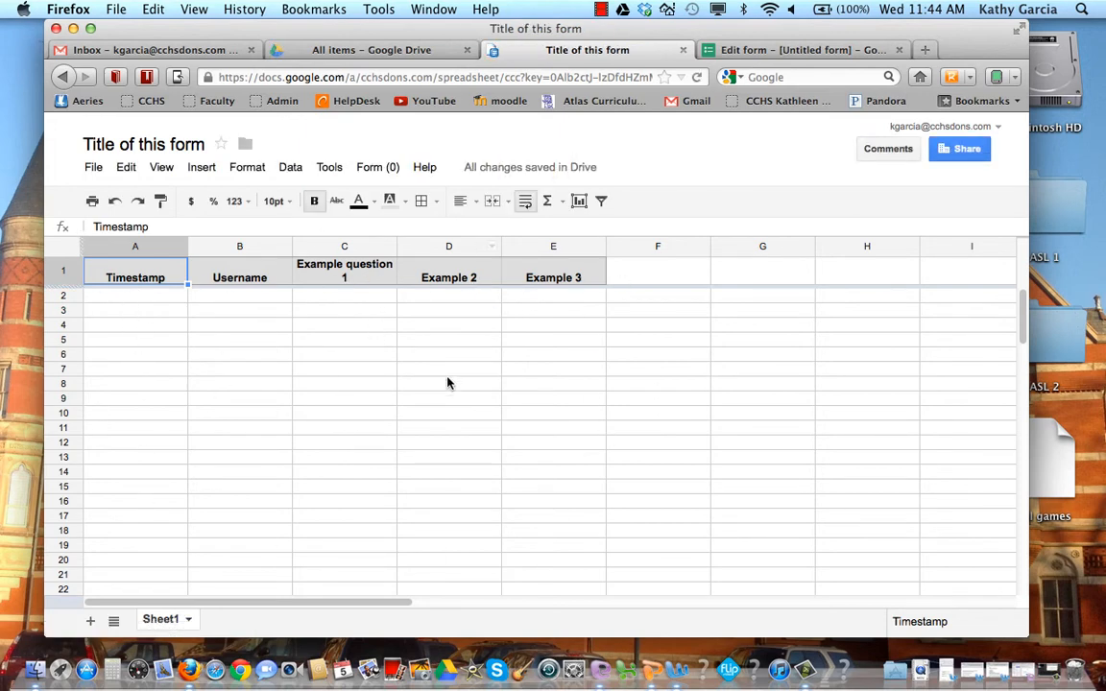
Step: Open the form editor from the response spreadsheet and close its window again
click(369, 169)
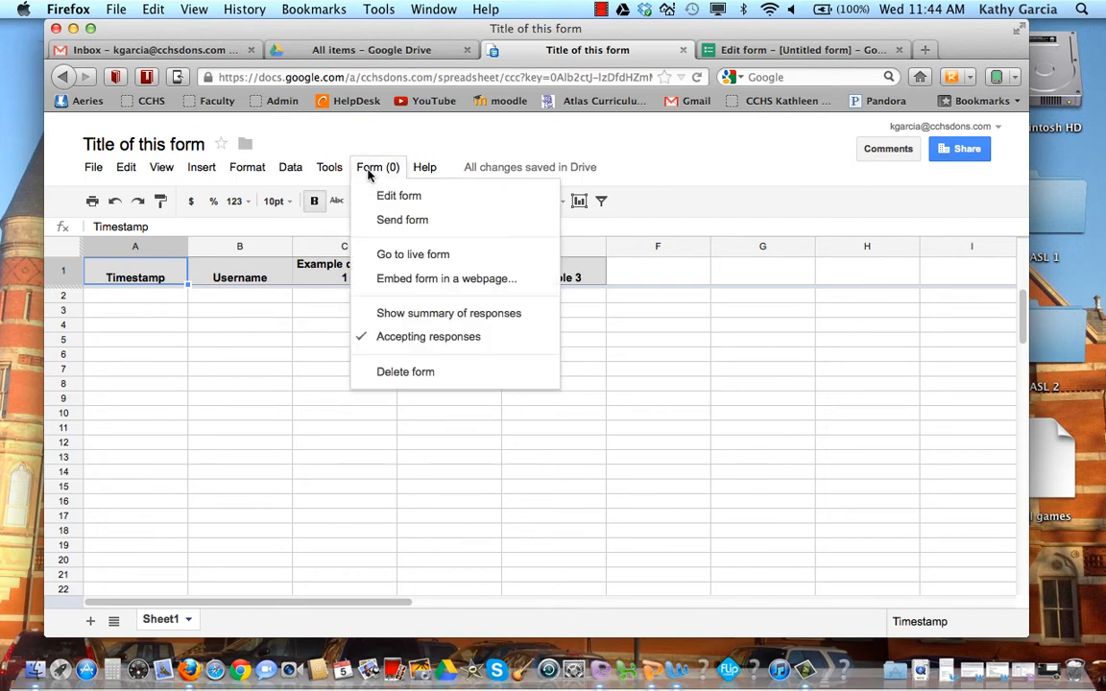
click(428, 198)
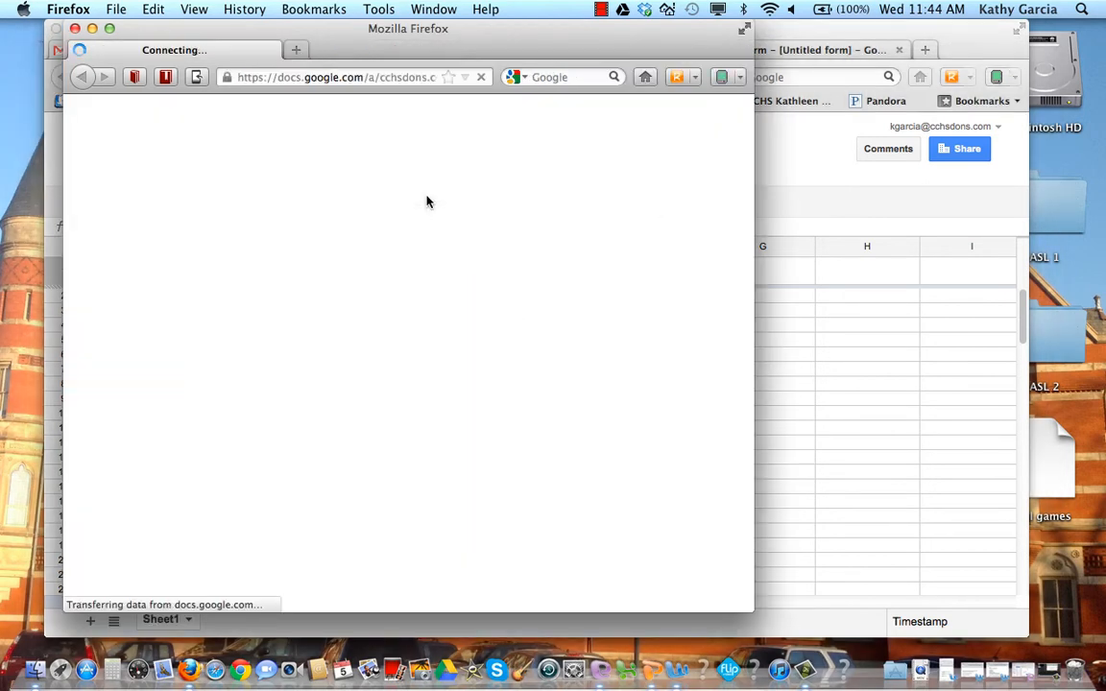
click(75, 28)
Step: View the options for emailing the form from the spreadsheet, then cancel and close the form window without sending
click(374, 168)
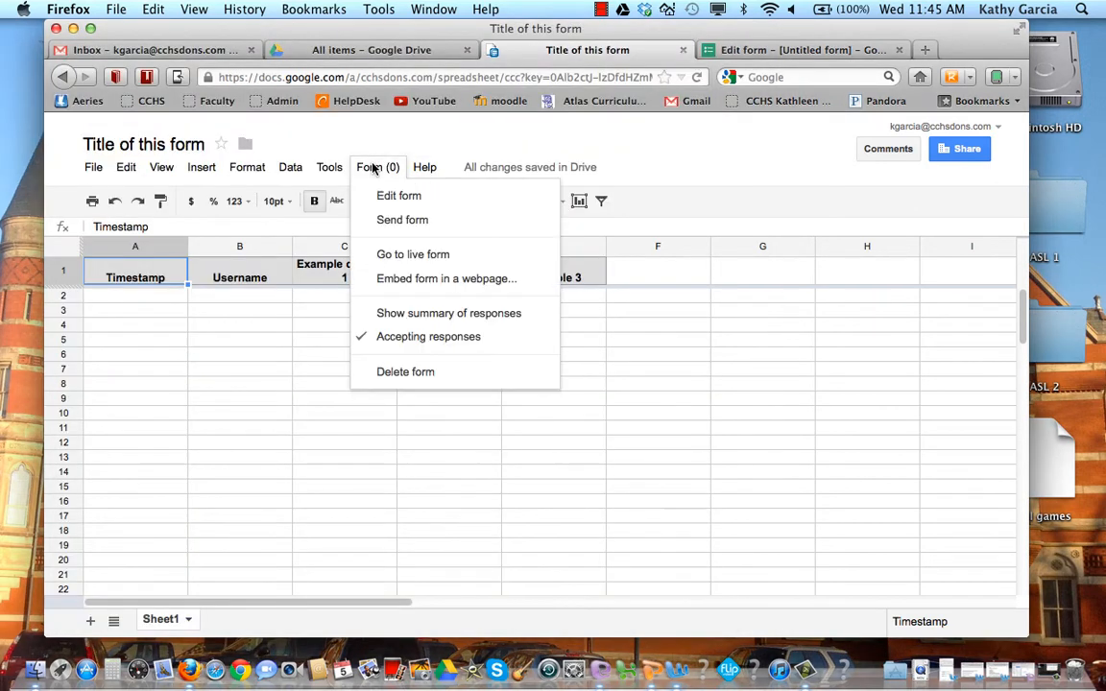
click(379, 221)
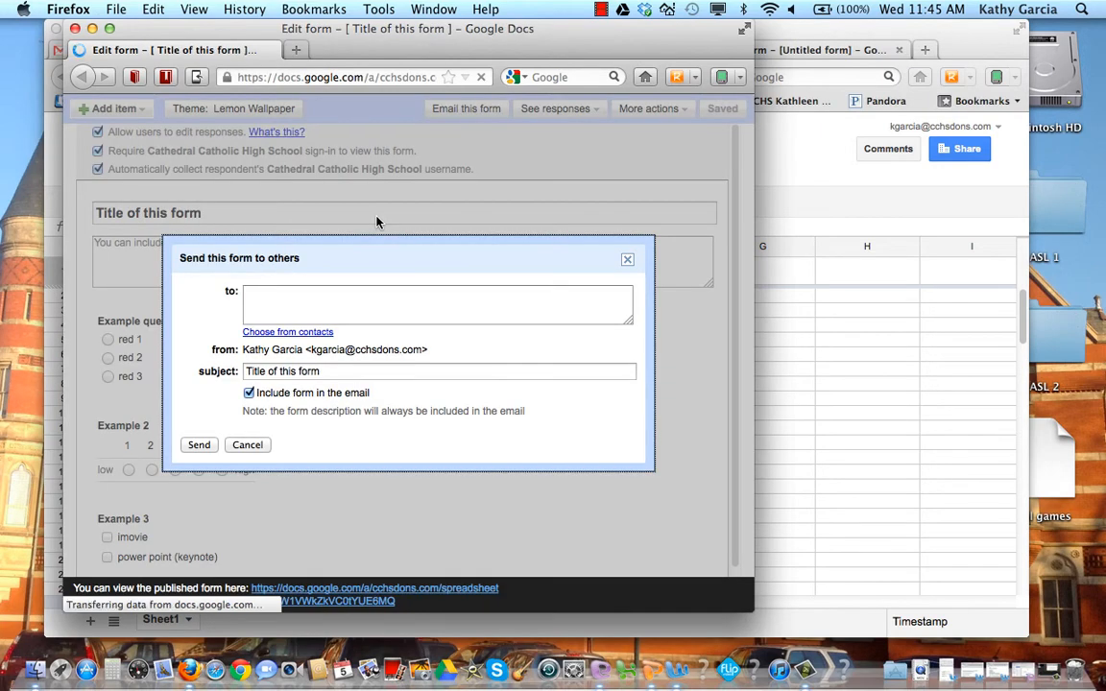
click(333, 304)
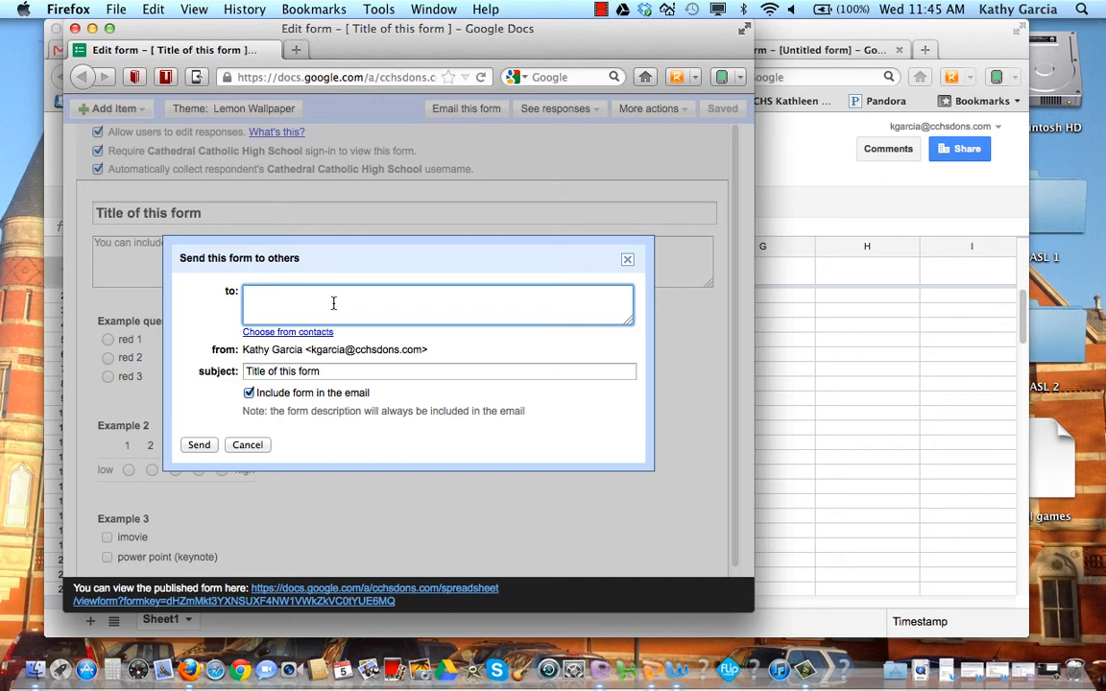
click(246, 445)
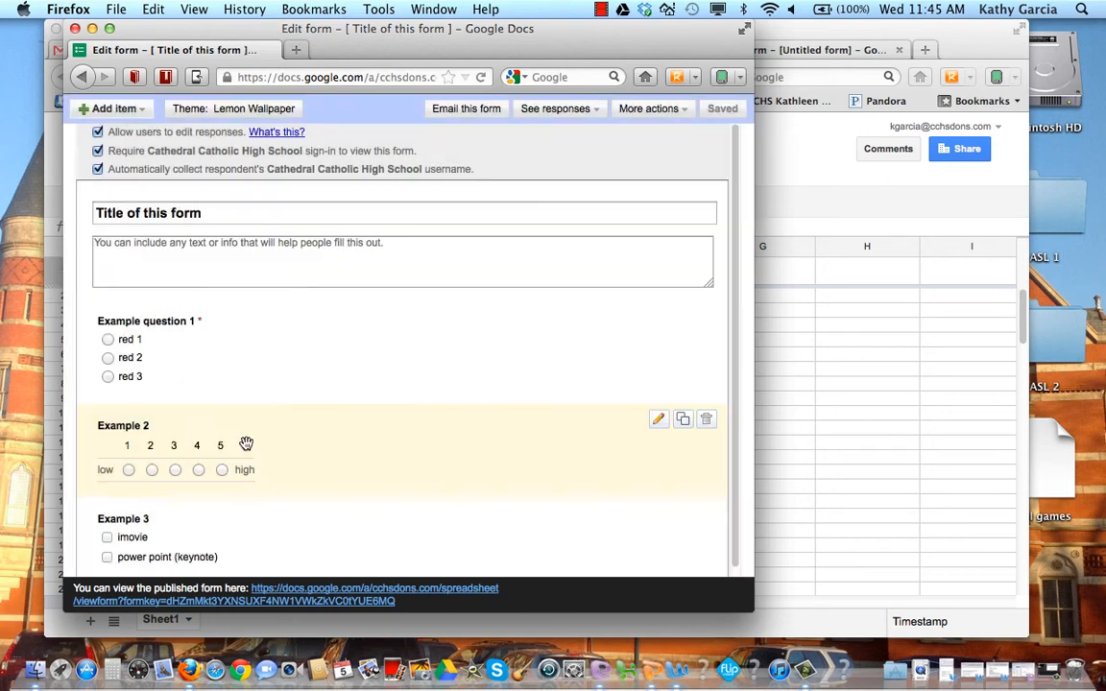
click(75, 28)
Step: Open the live form from the response spreadsheet and review its questions from start to end
click(377, 167)
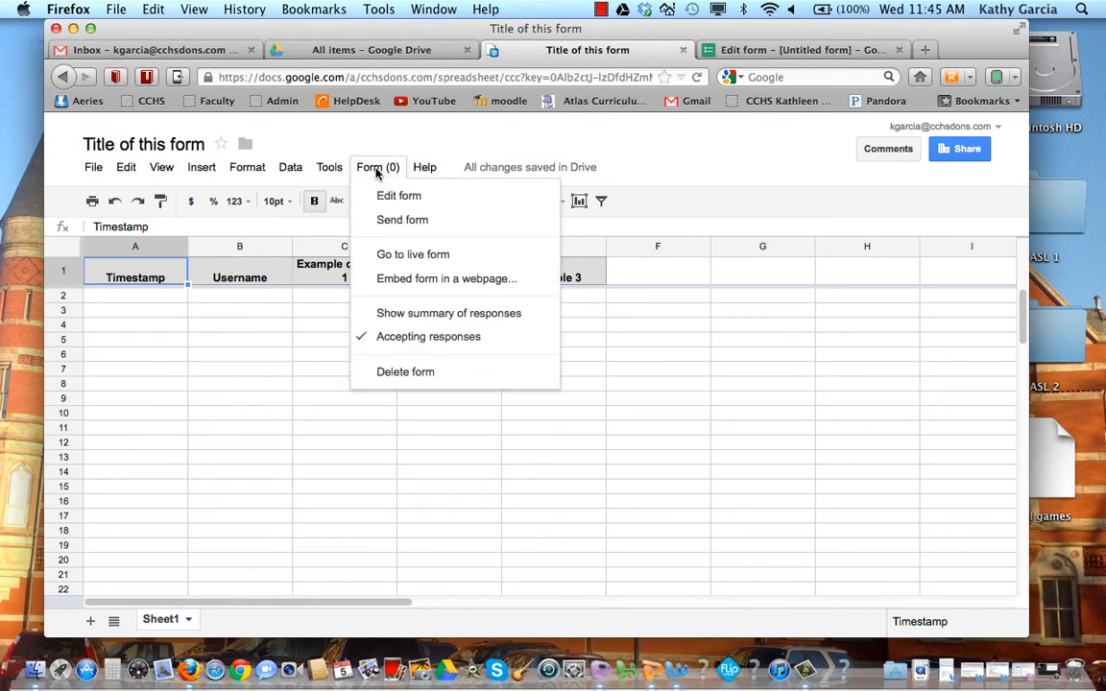
click(384, 256)
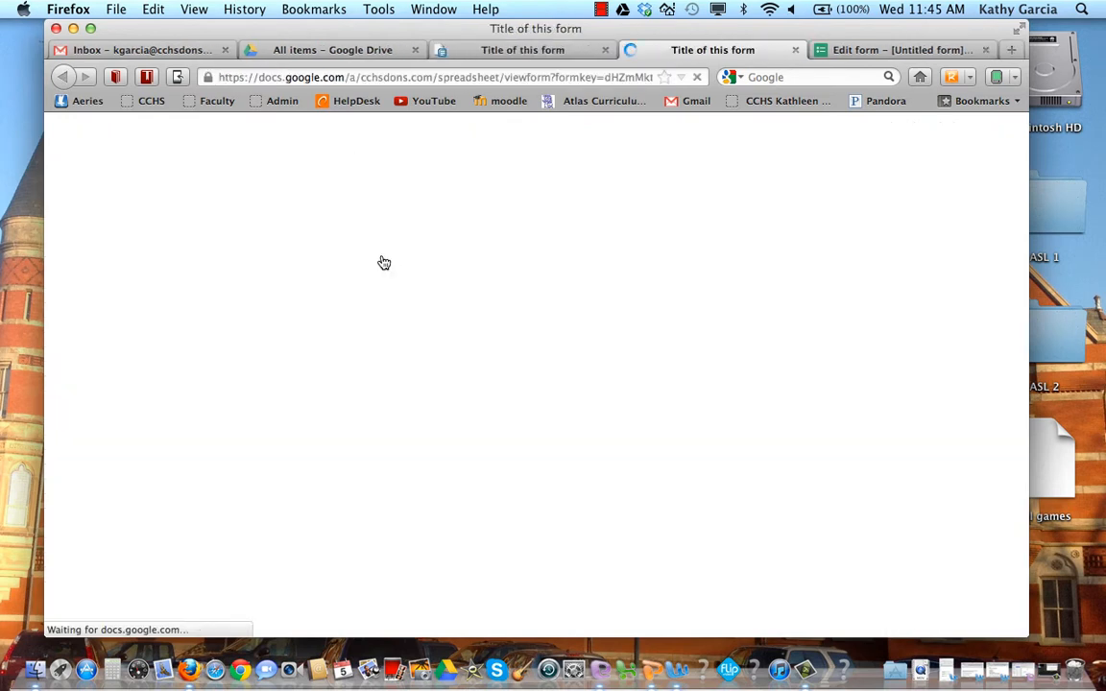
scroll(185, 459, down, 3)
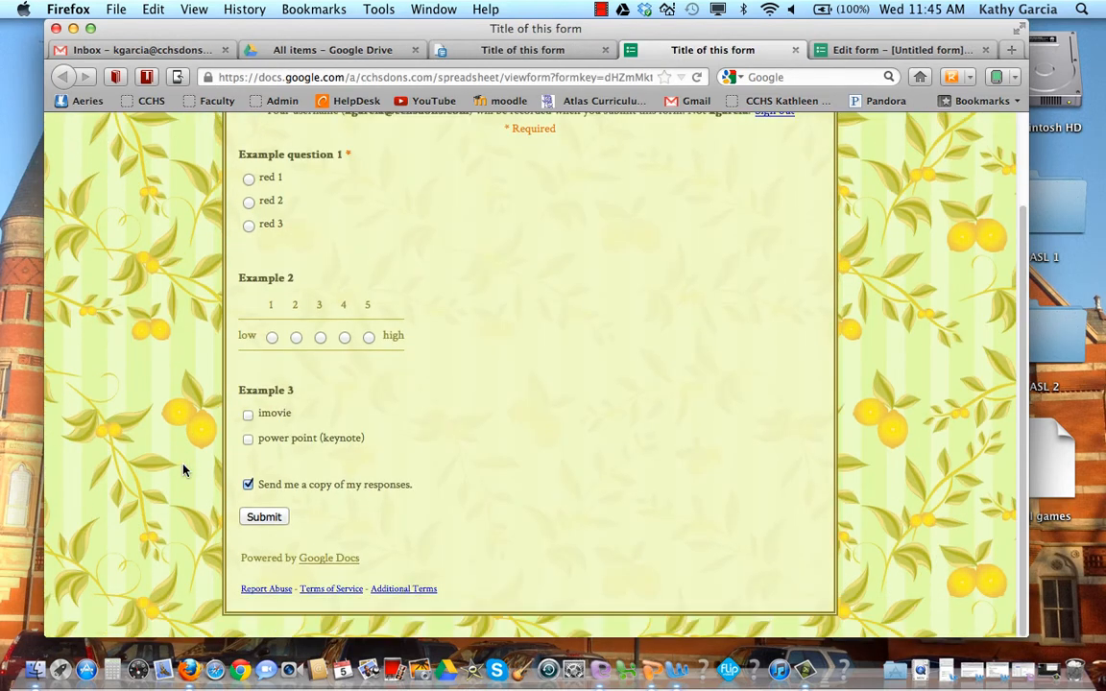
scroll(186, 470, up, 3)
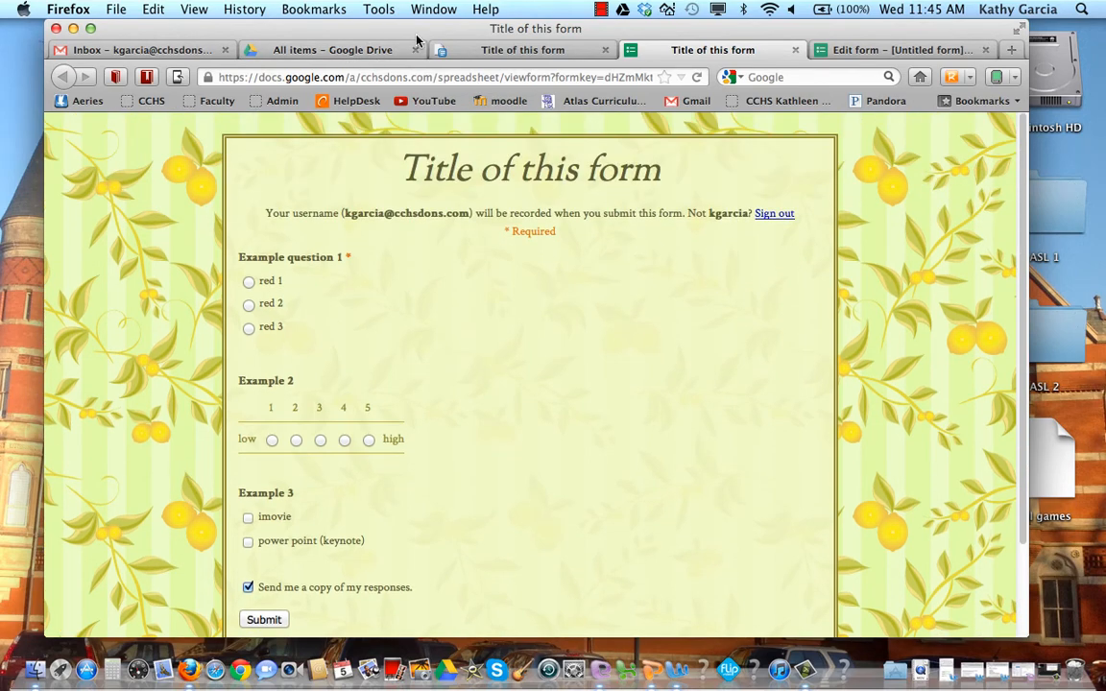
Step: Return to the "Title of this form" spreadsheet, view its summary of responses and close the summary window
click(374, 51)
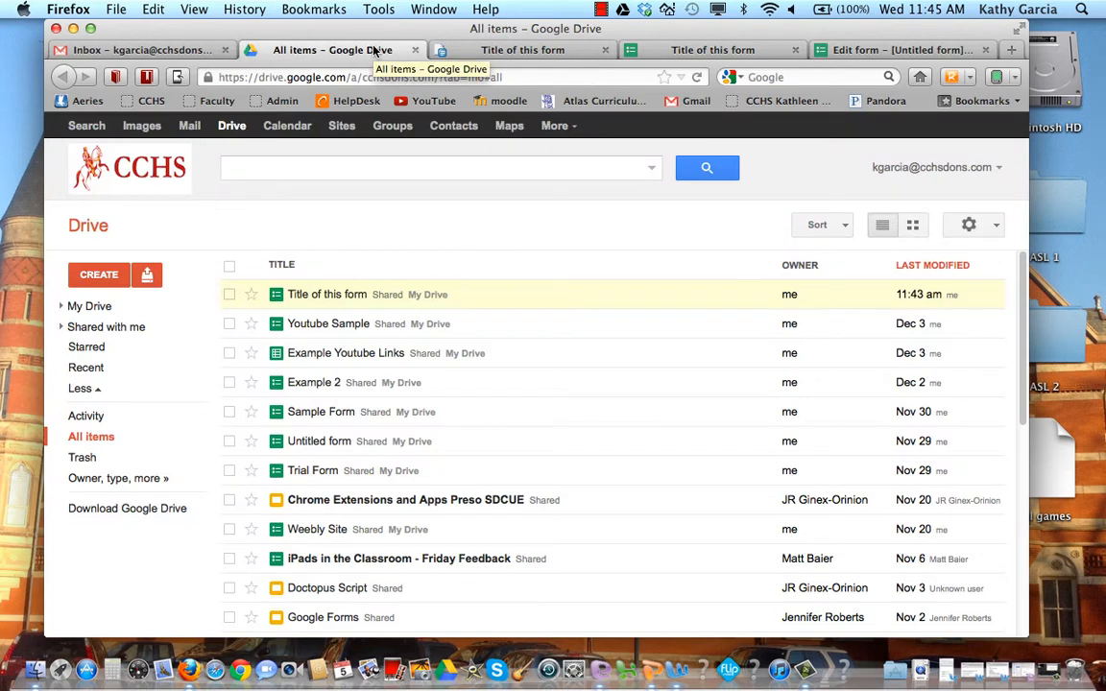
click(490, 49)
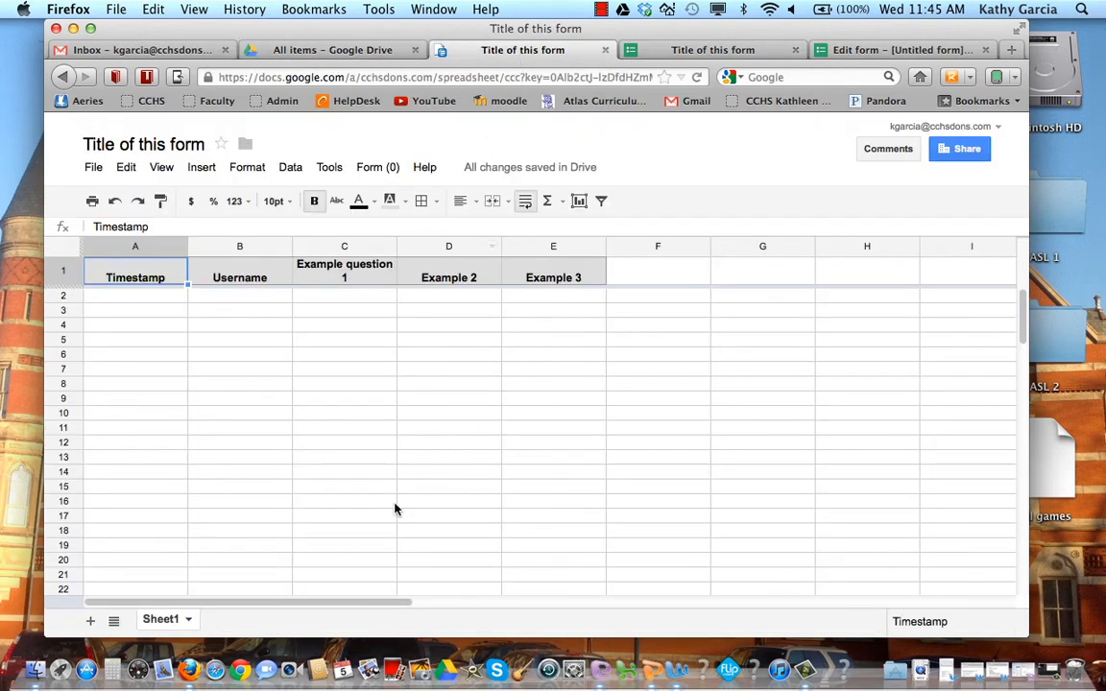
click(372, 170)
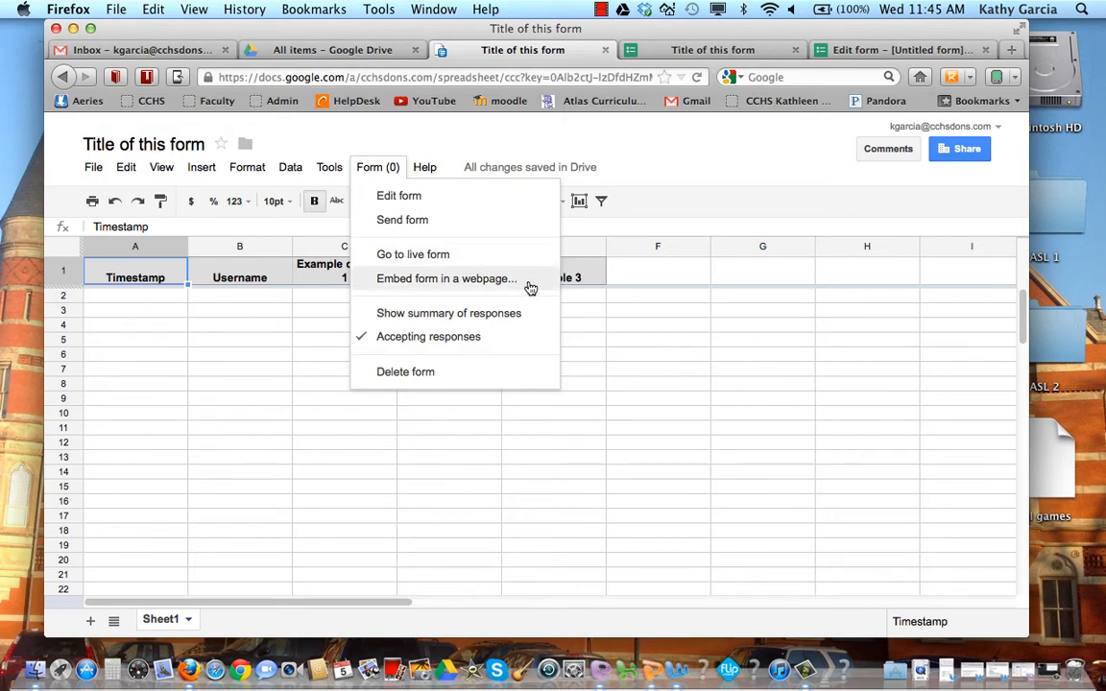
click(466, 315)
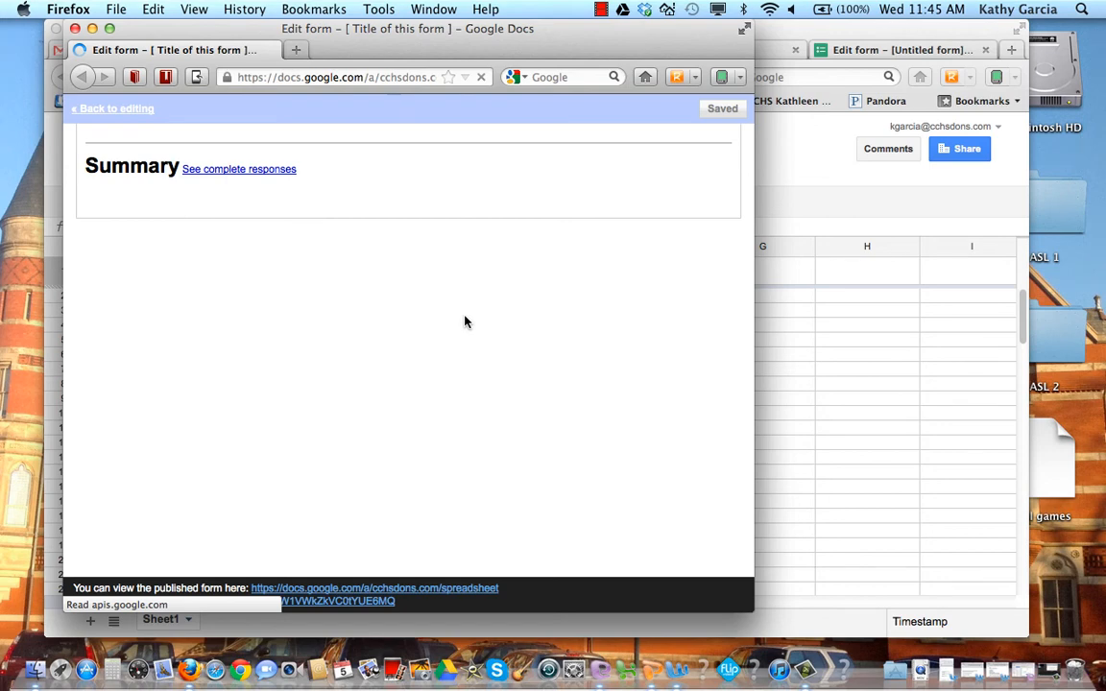
click(75, 29)
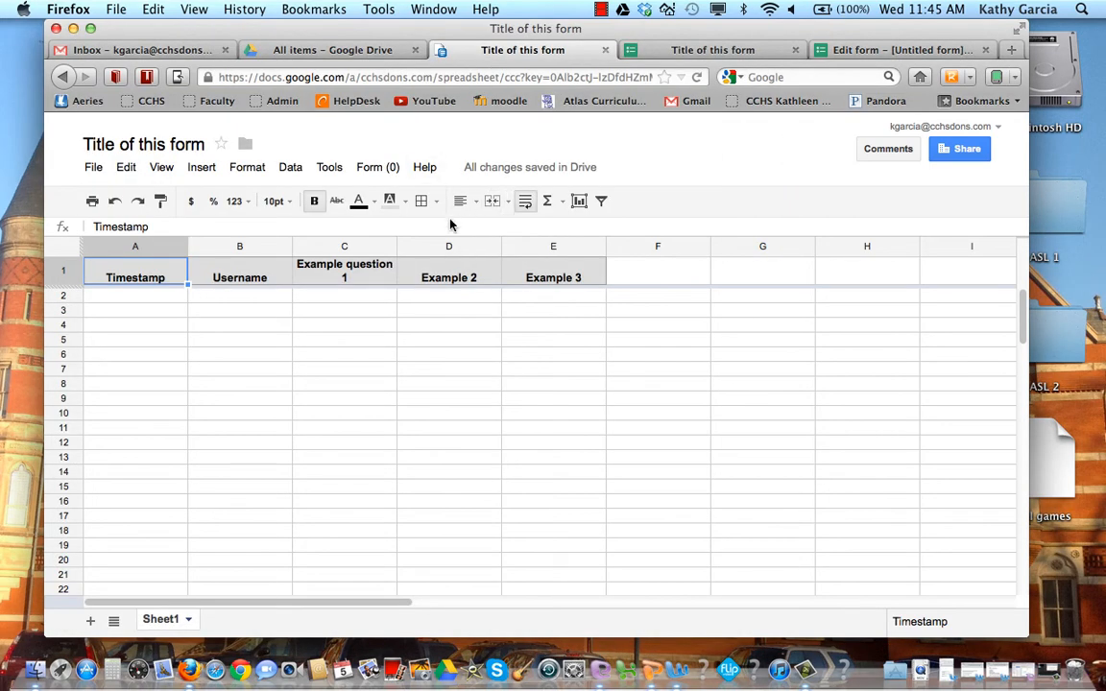
Step: Return to the Drive file list and open the existing "Example 2" response spreadsheet
click(332, 50)
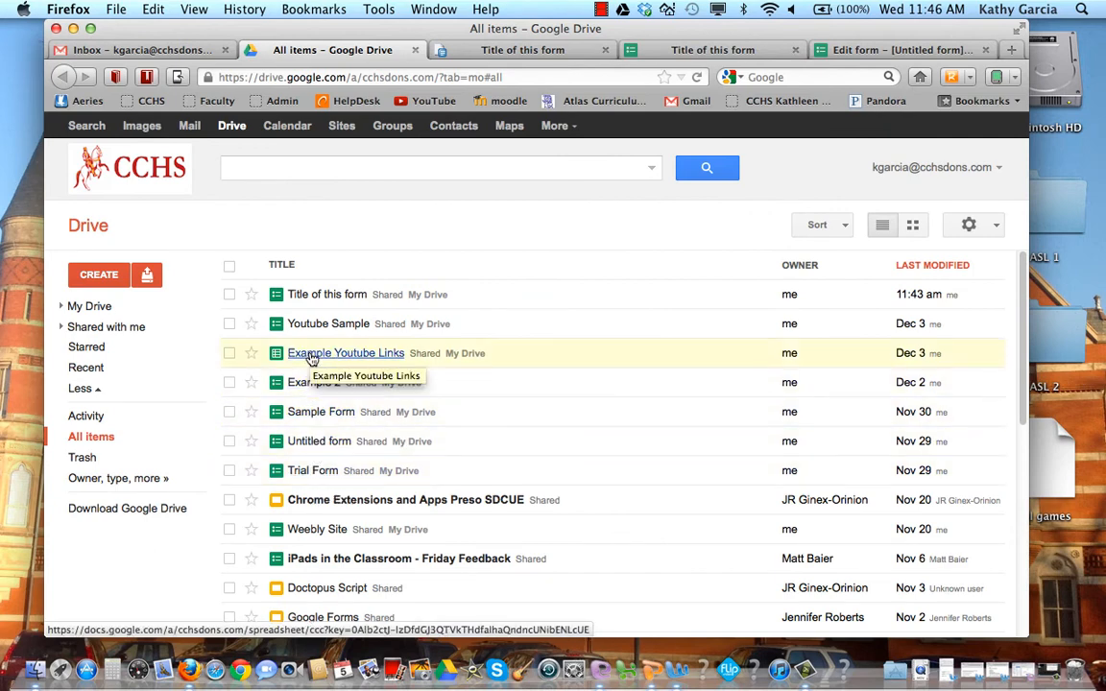
click(308, 383)
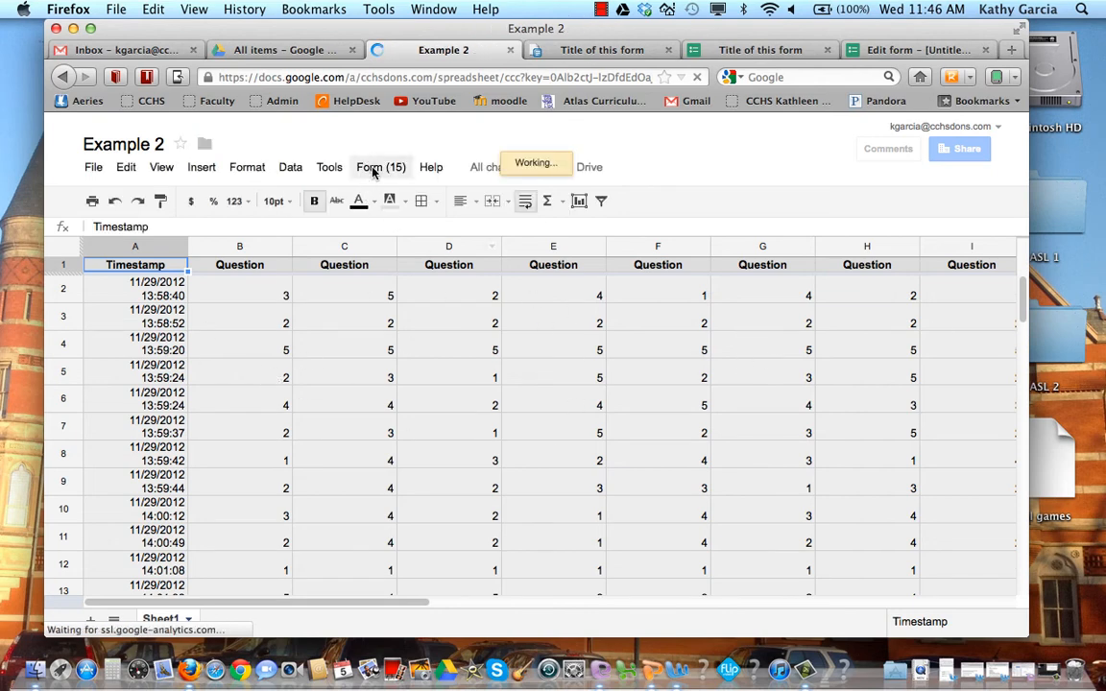
Step: Show the summary of responses for Example 2, review its charts through to the daily responses, and close the summary window
click(370, 168)
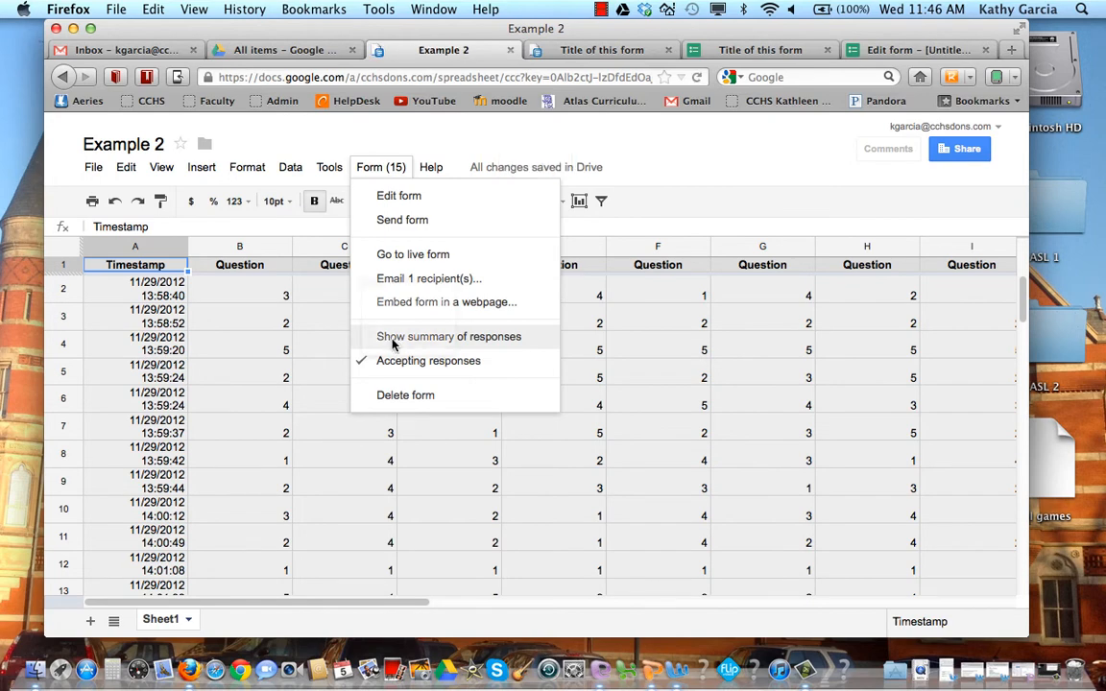
click(392, 341)
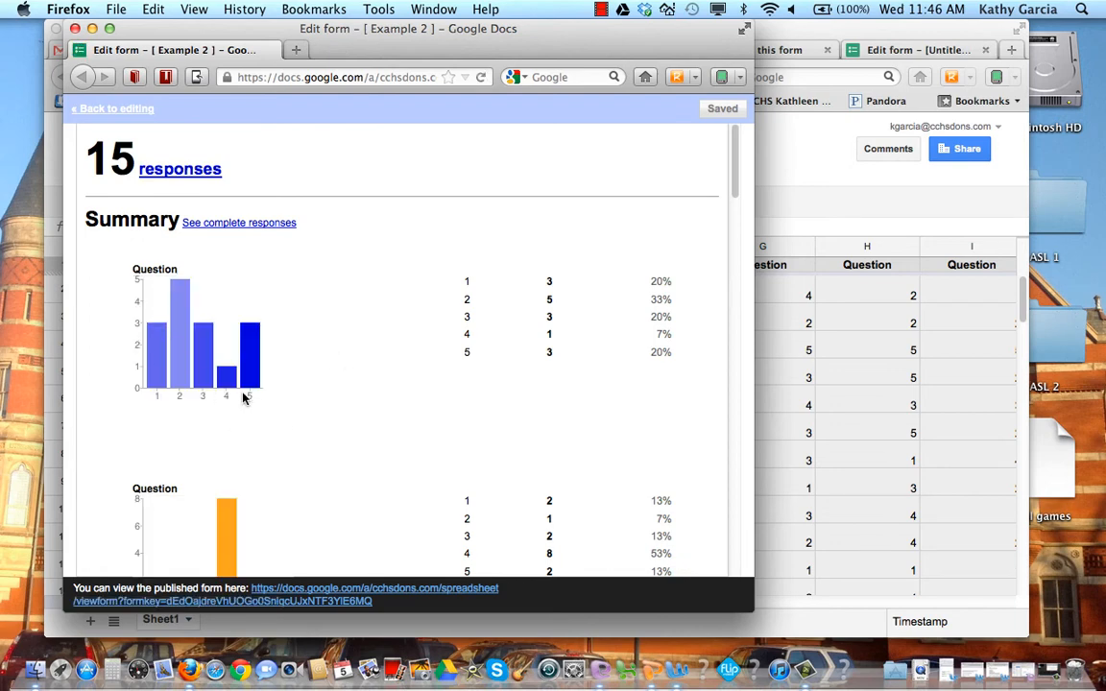
scroll(242, 399, down, 5)
scroll(242, 399, up, 4)
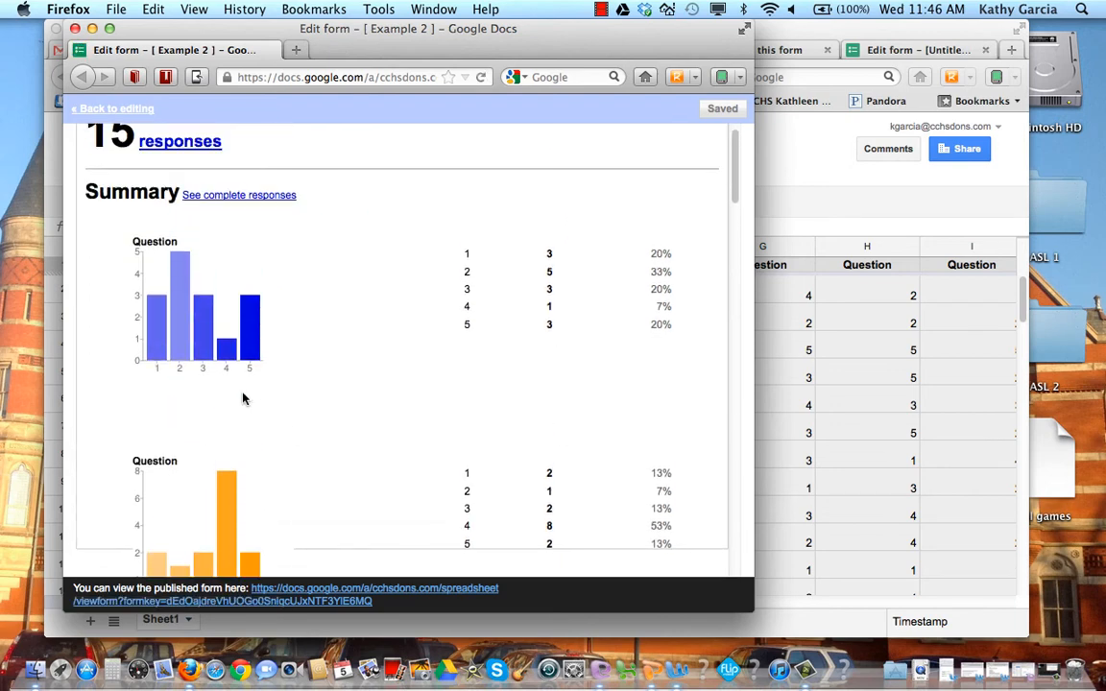
drag(564, 39, 584, 65)
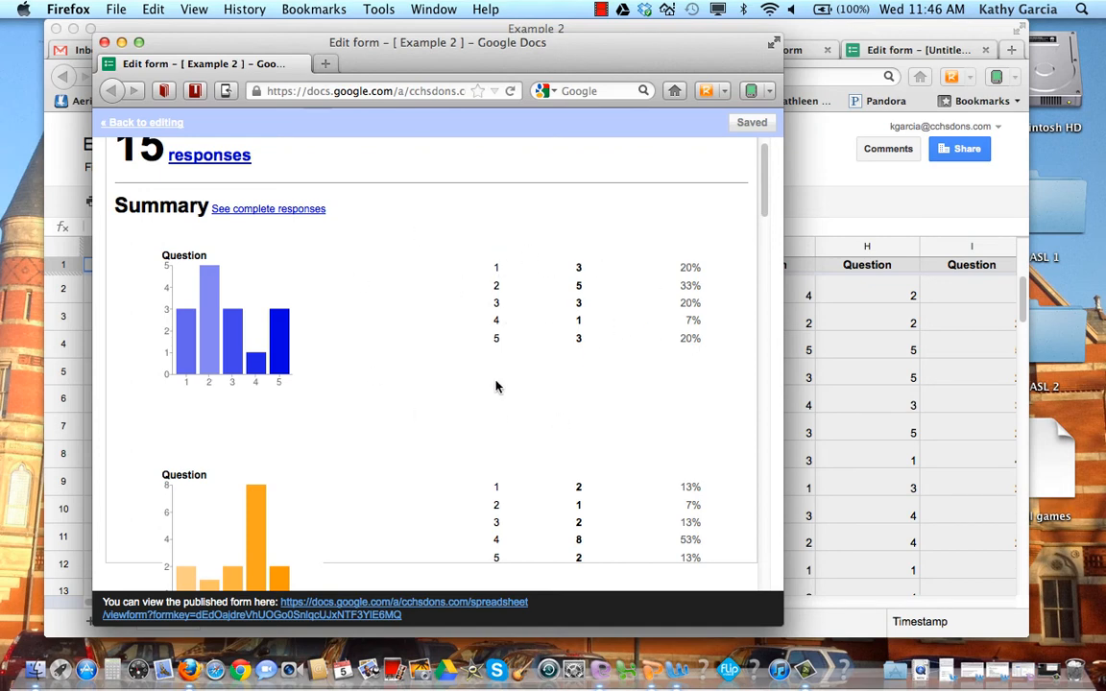
scroll(368, 451, down, 20)
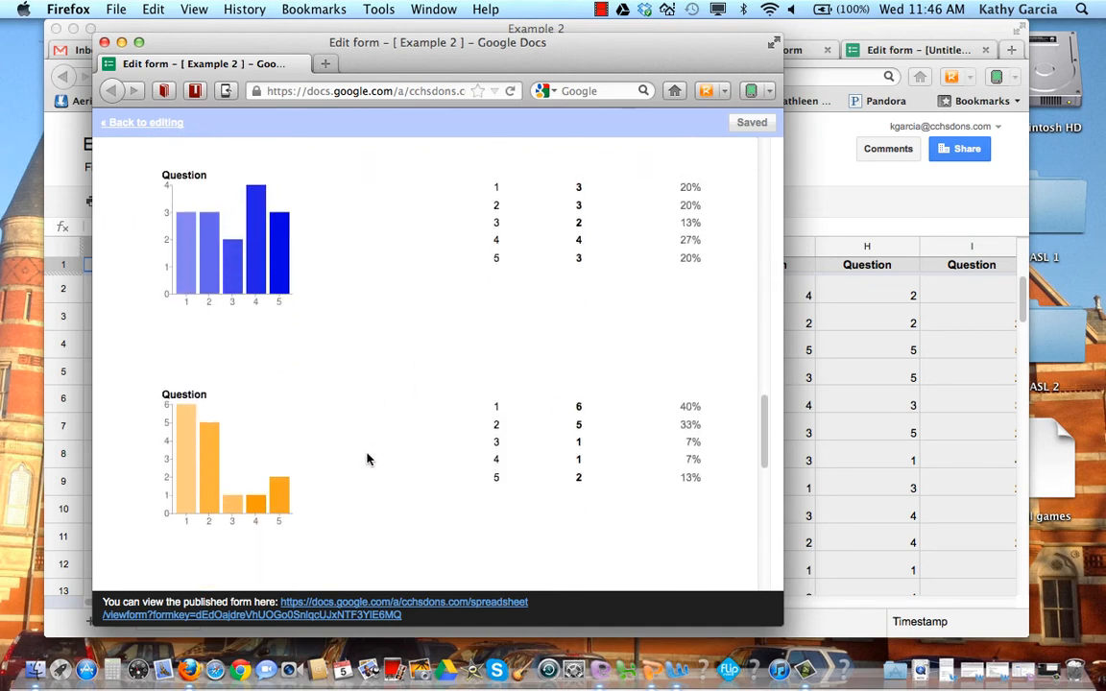
scroll(368, 459, down, 10)
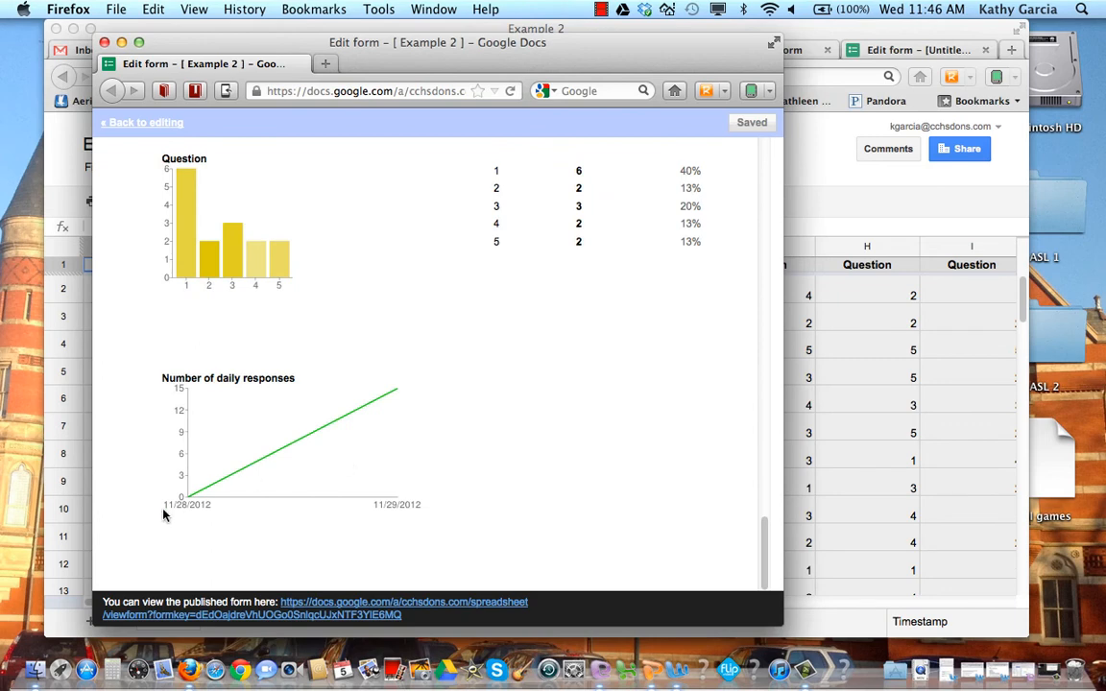
scroll(163, 516, up, 3)
scroll(163, 480, down, 1)
scroll(270, 443, up, 10)
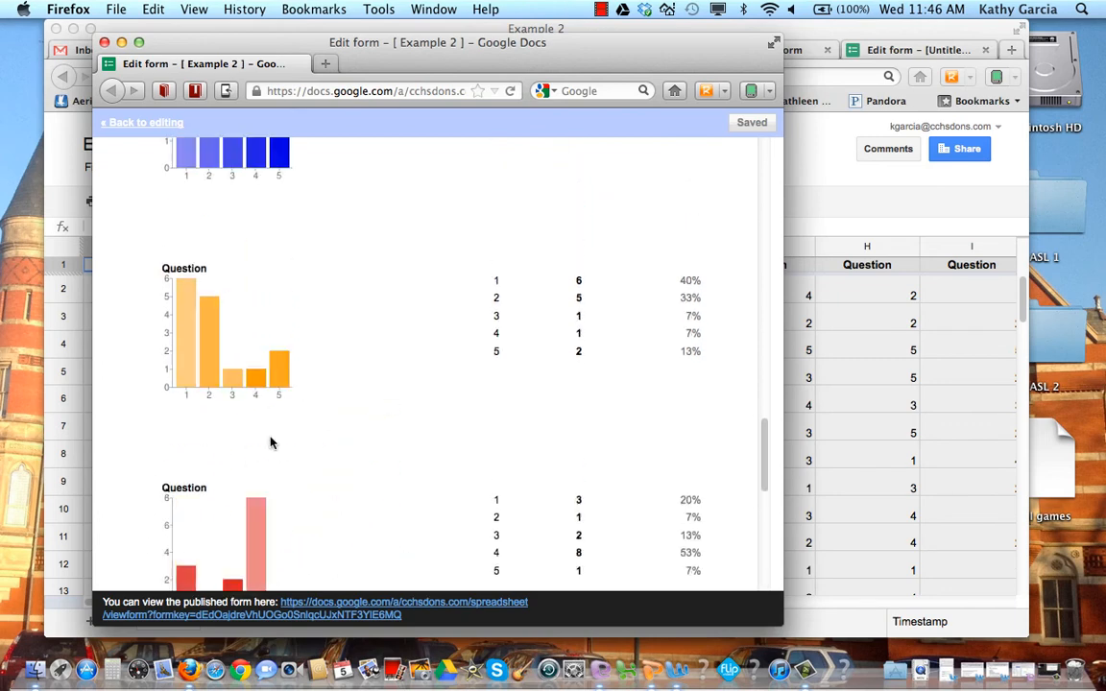
scroll(271, 443, up, 15)
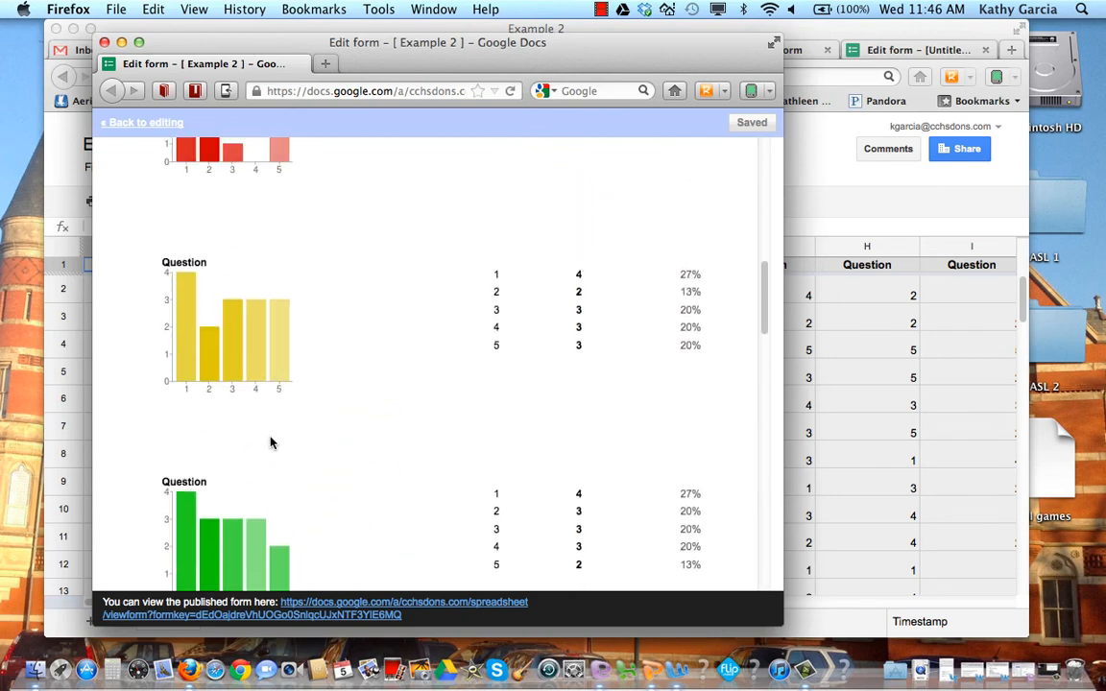
click(104, 42)
Step: Return to the Drive file list, open the "Title of this form" response spreadsheet and try to go to its live form
click(374, 167)
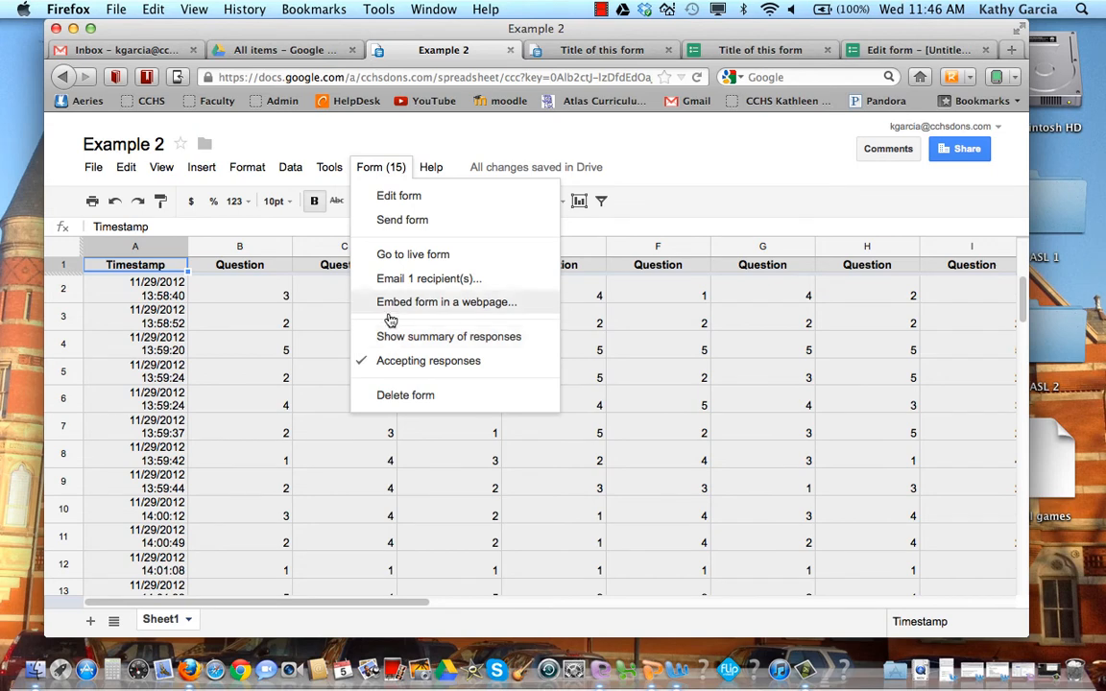
click(277, 53)
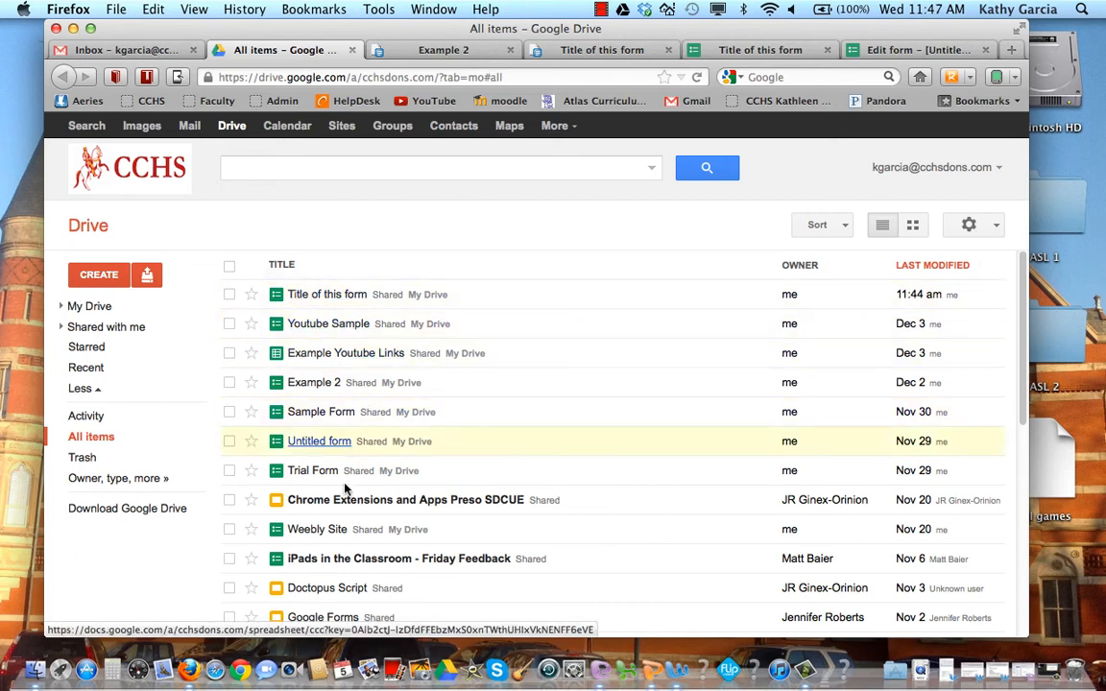
click(312, 298)
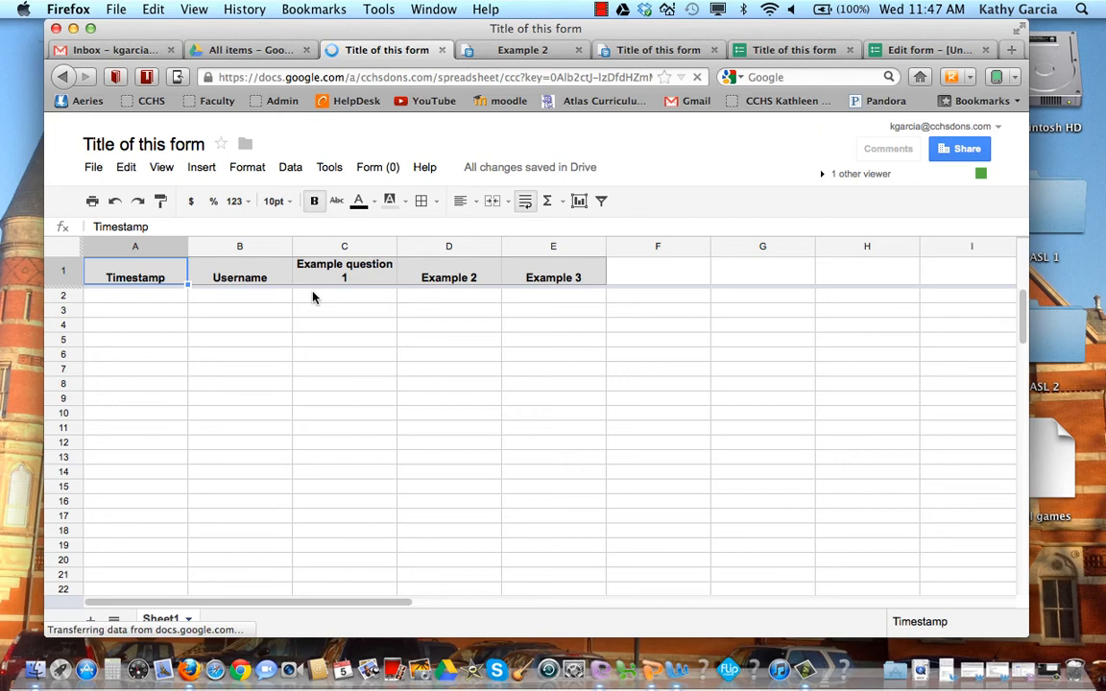
click(370, 170)
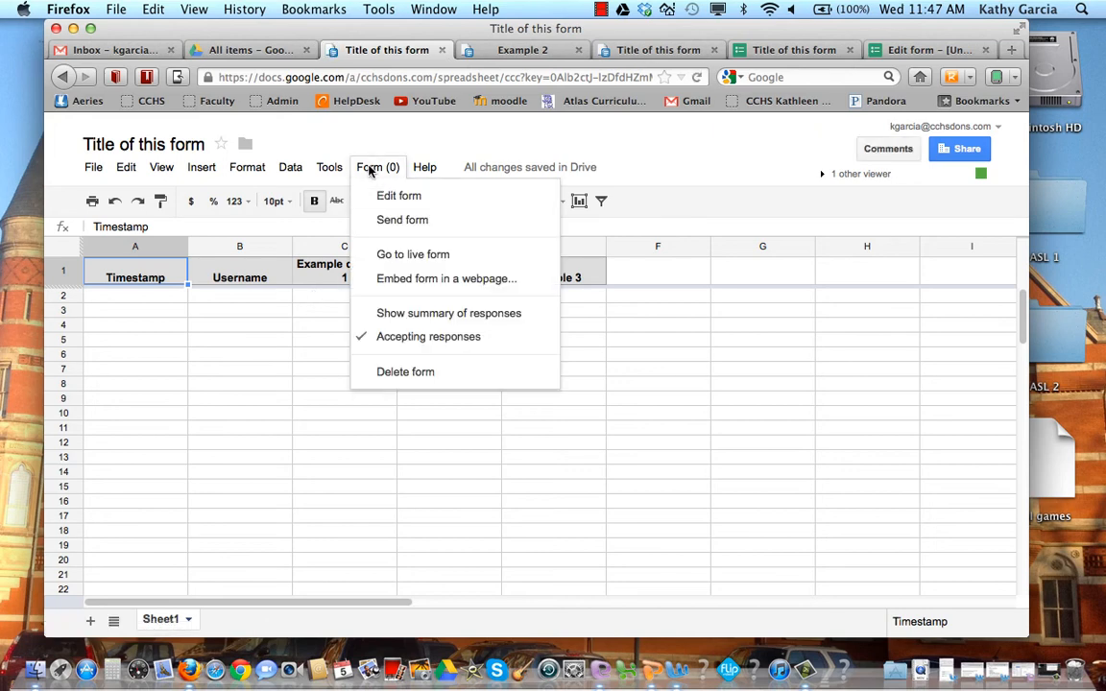
click(398, 258)
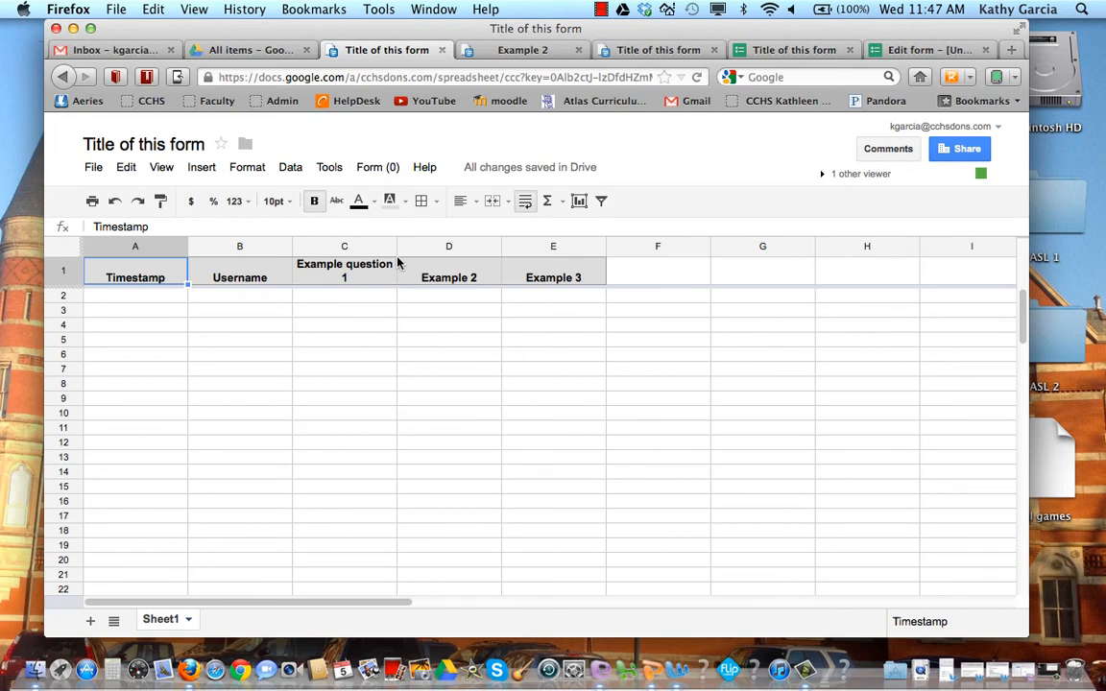
Step: Close the leftover form editor, the old live form and the duplicate "Title of this form" spreadsheet
click(985, 49)
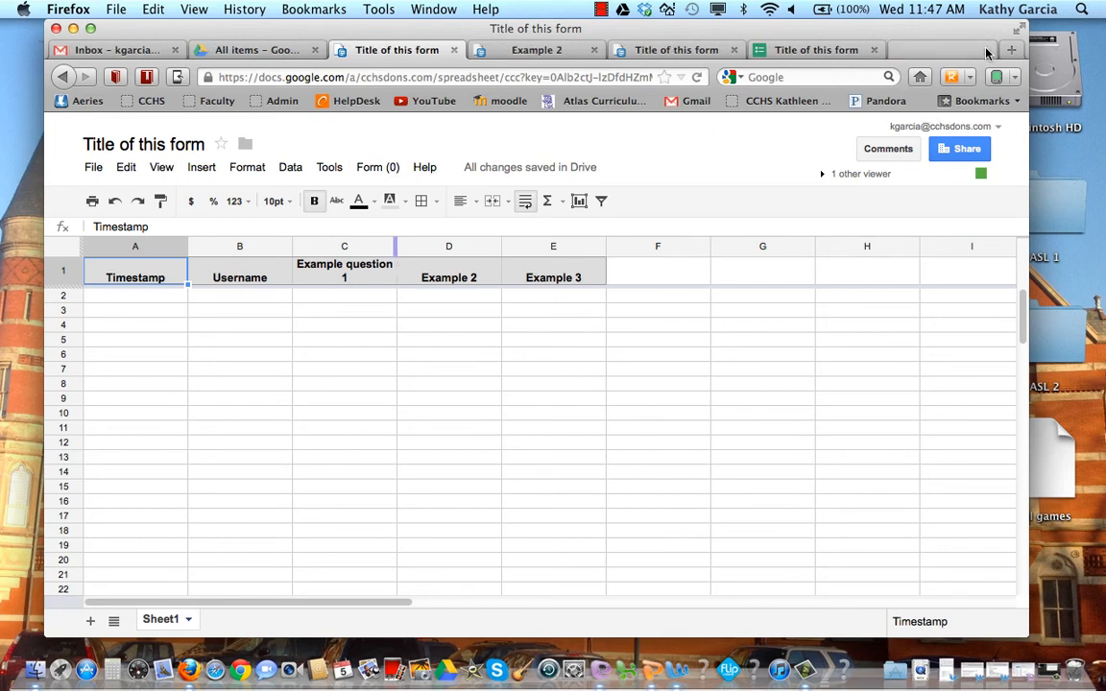
click(874, 49)
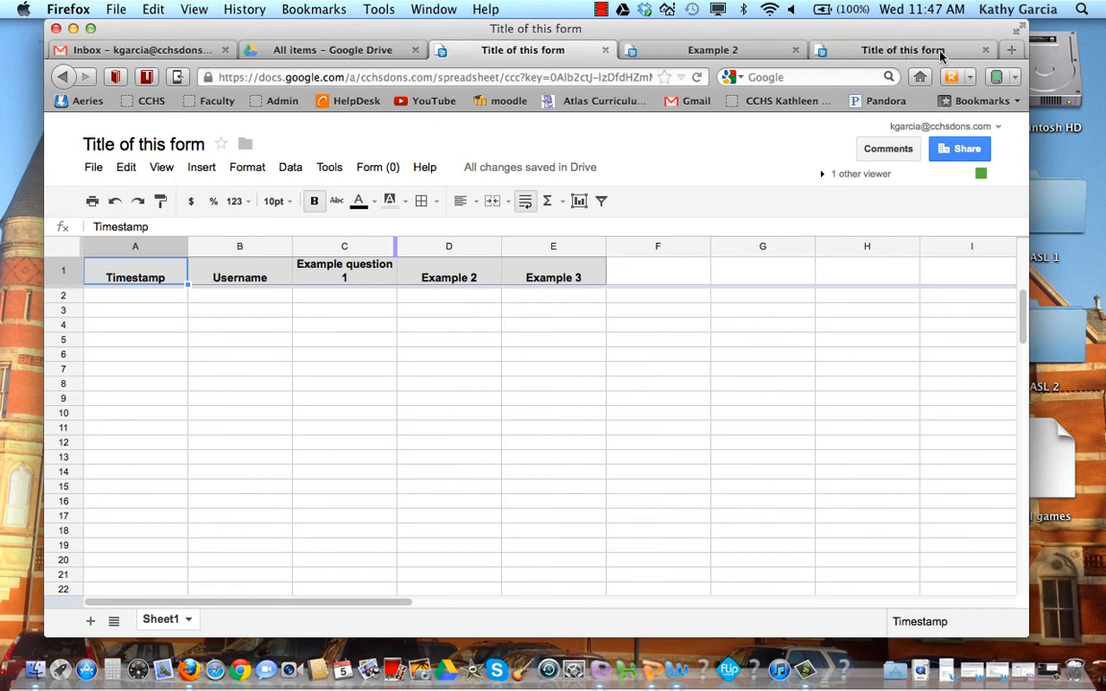
click(893, 50)
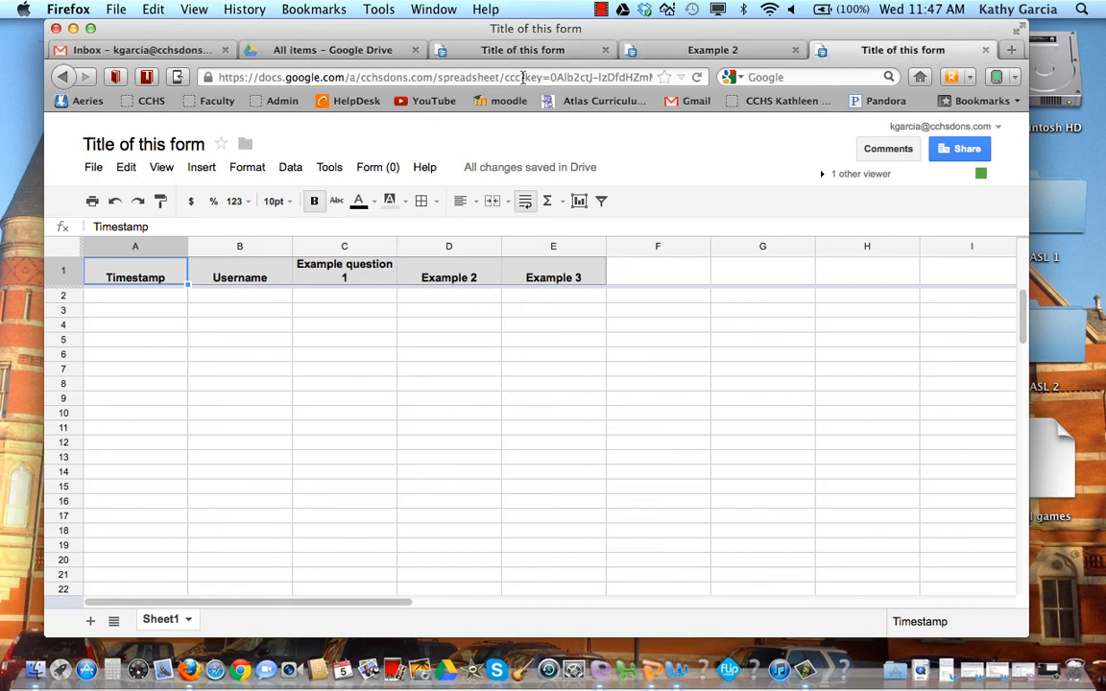
click(985, 51)
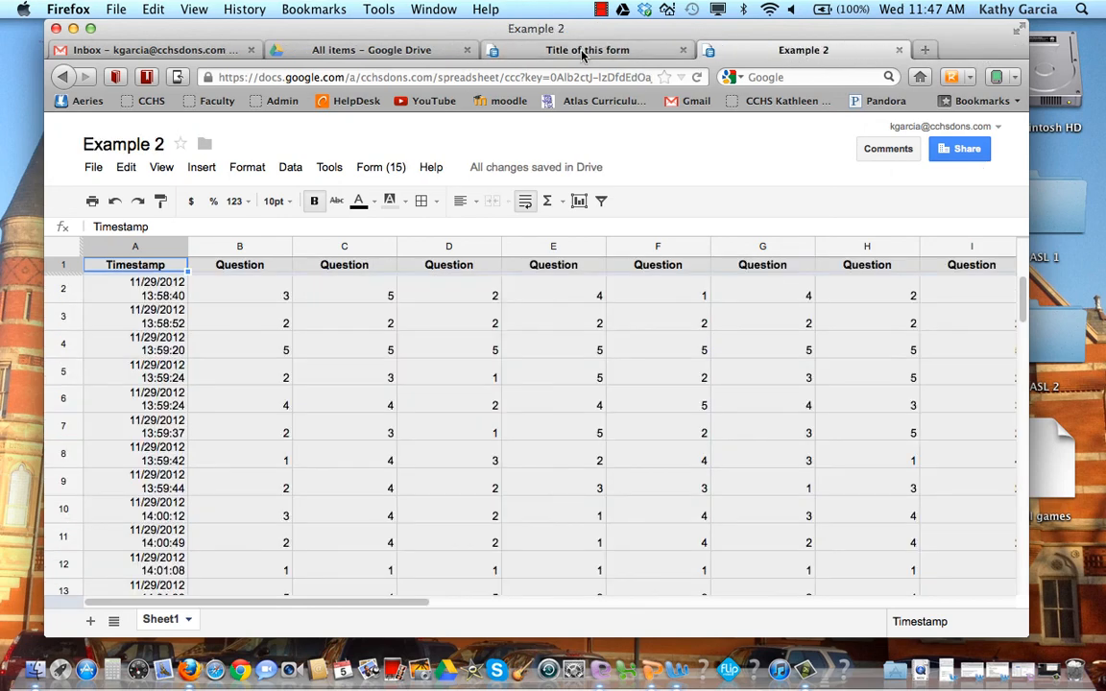
Step: Go to the live form from the "Title of this form" spreadsheet and copy its web address
click(582, 52)
click(367, 167)
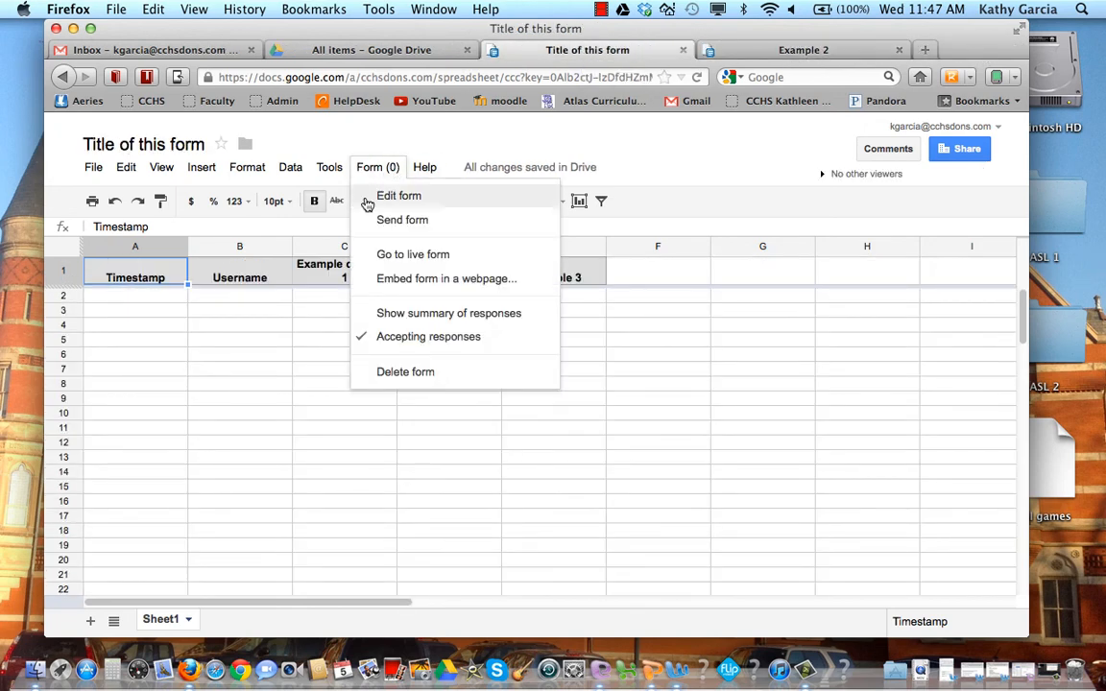
click(415, 255)
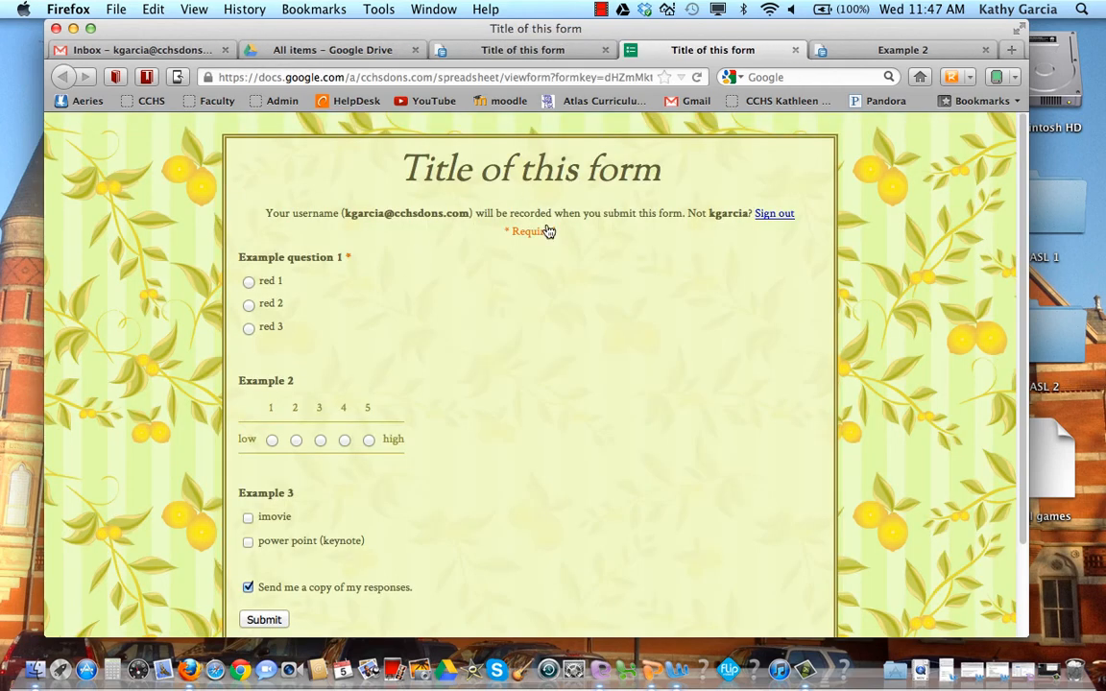
click(429, 77)
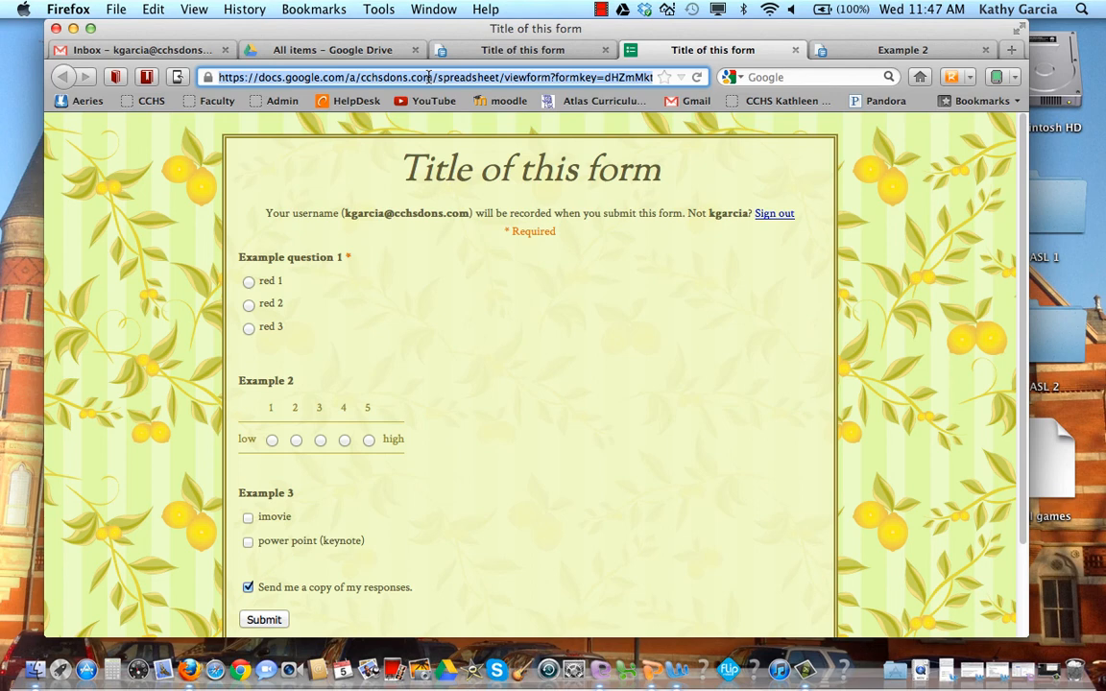
right_click(429, 77)
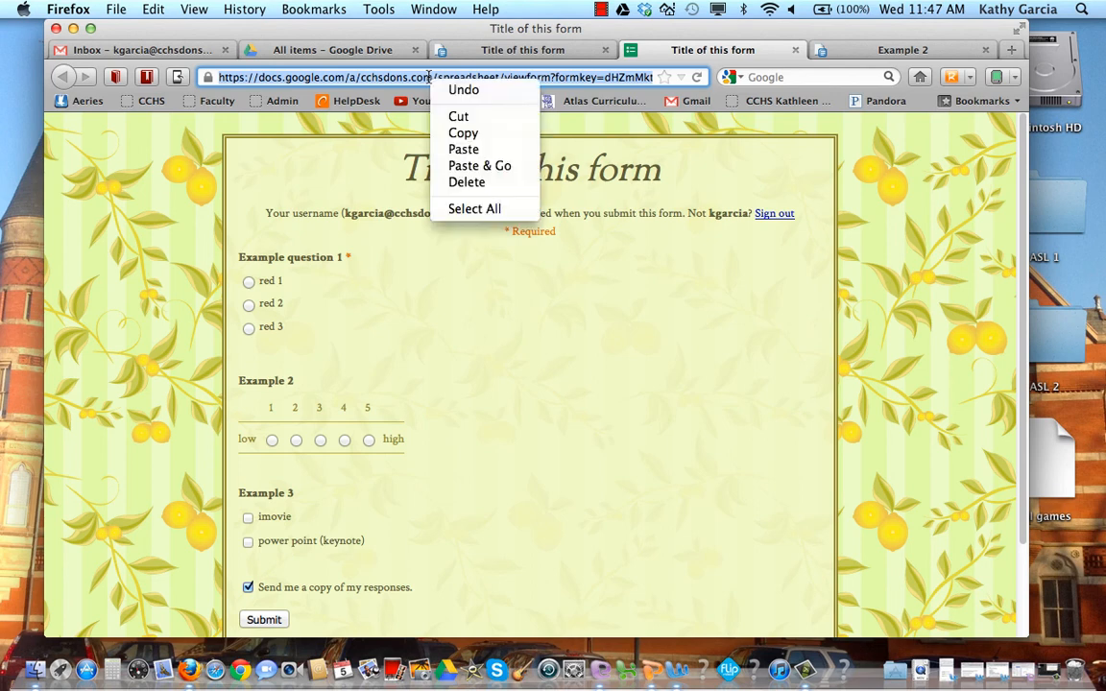
click(451, 134)
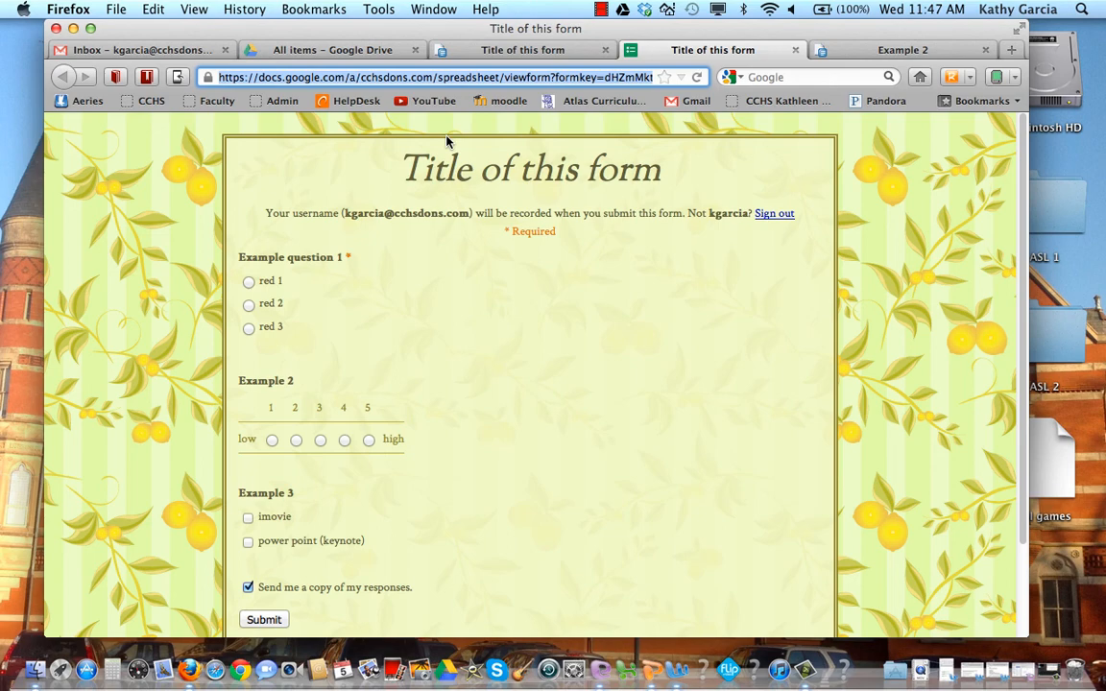
click(599, 10)
click(639, 46)
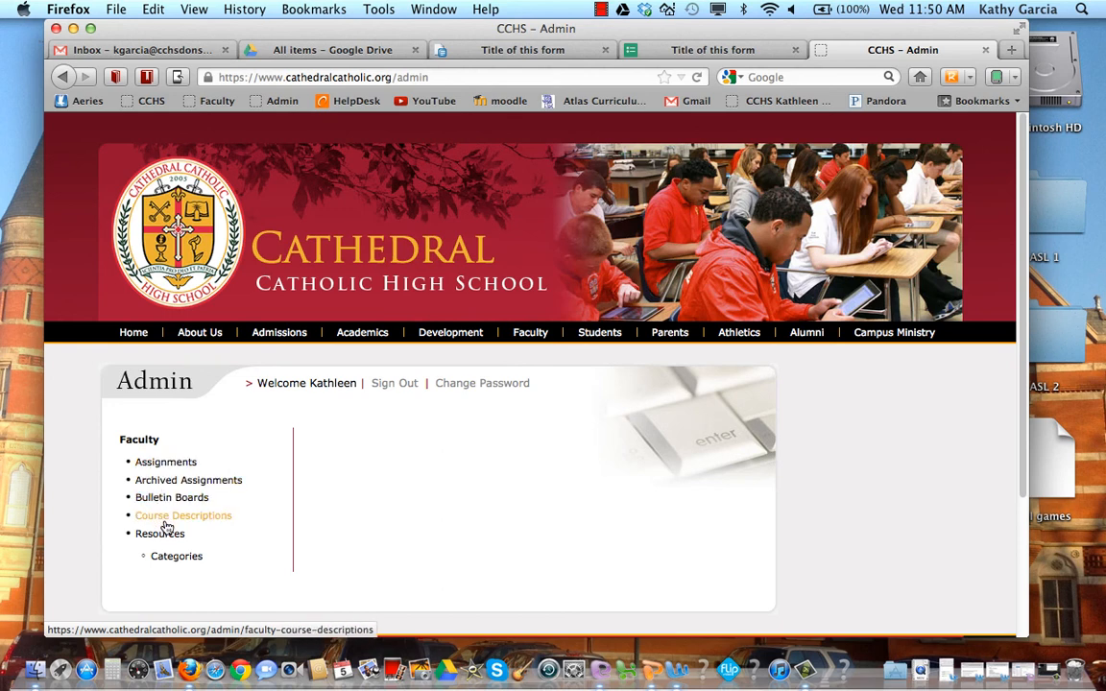
Step: Open the faculty bulletin board on the school's Admin site for editing
click(175, 499)
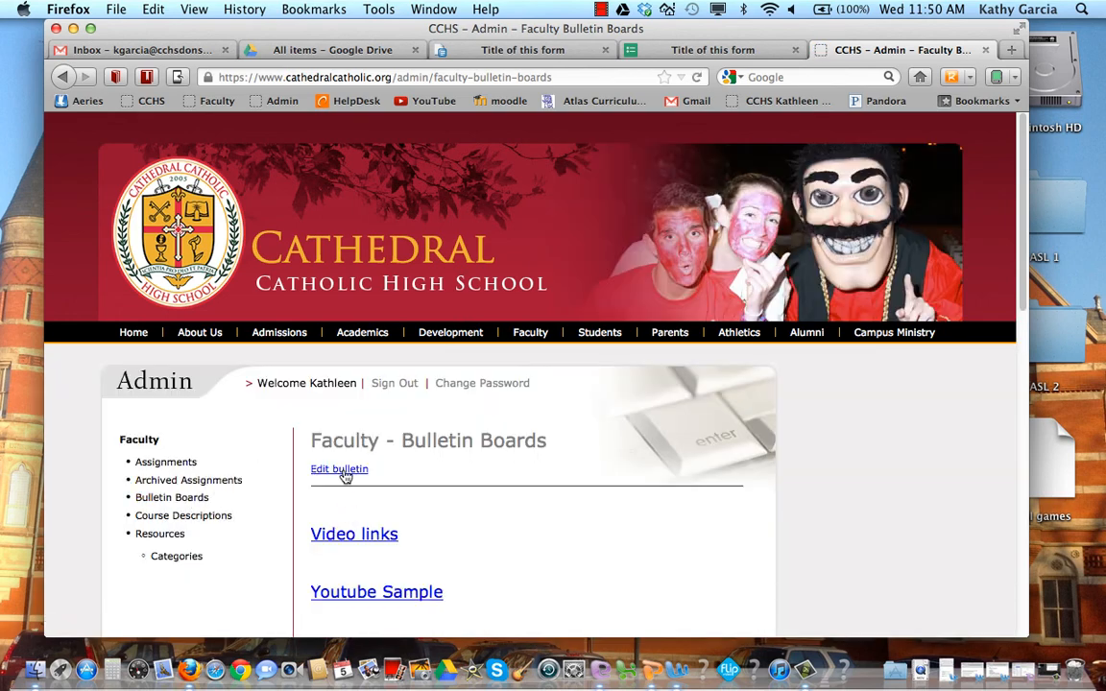
click(343, 470)
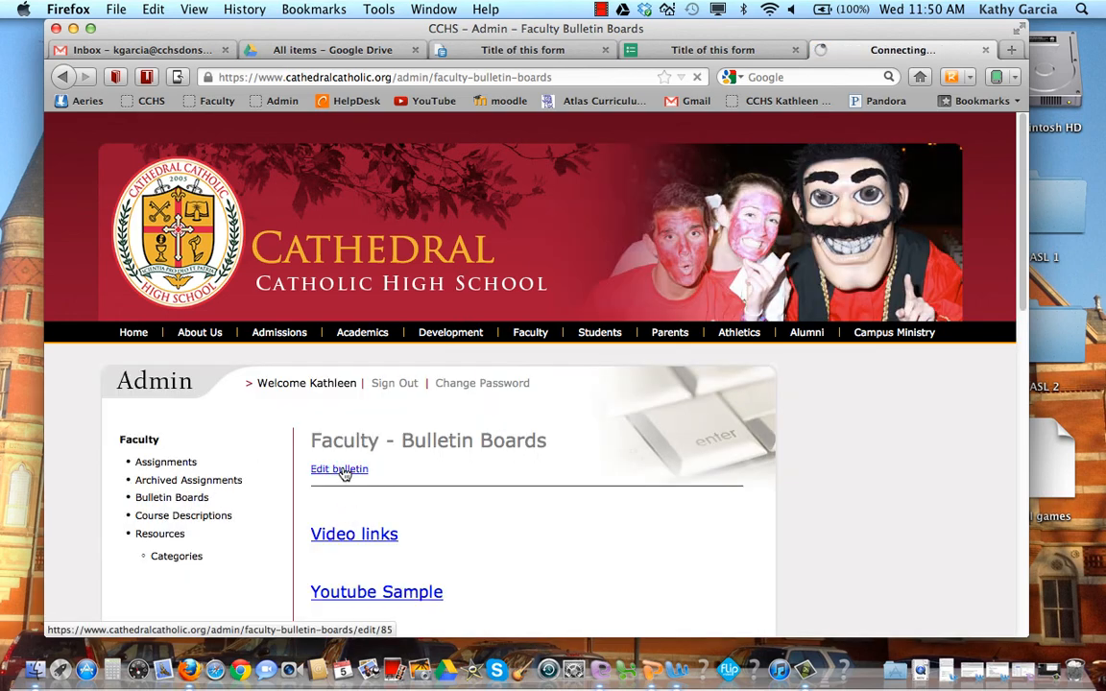
scroll(345, 475, down, 3)
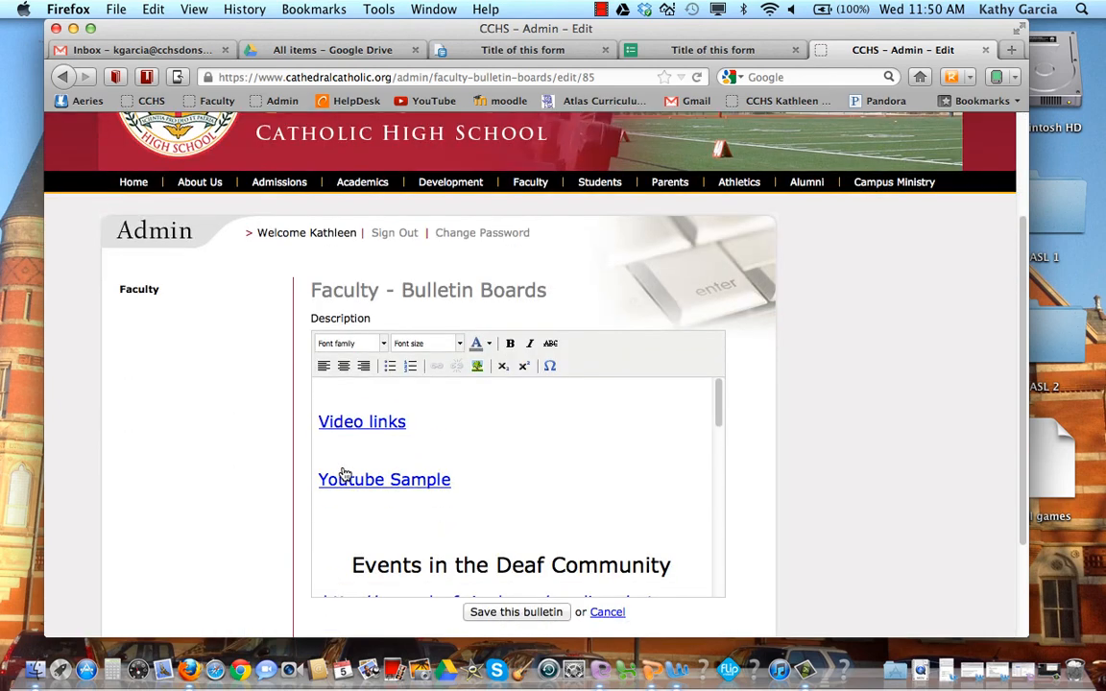
Step: Paste the copied form address above "Video links" in the bulletin description and start a new line below it
right_click(353, 397)
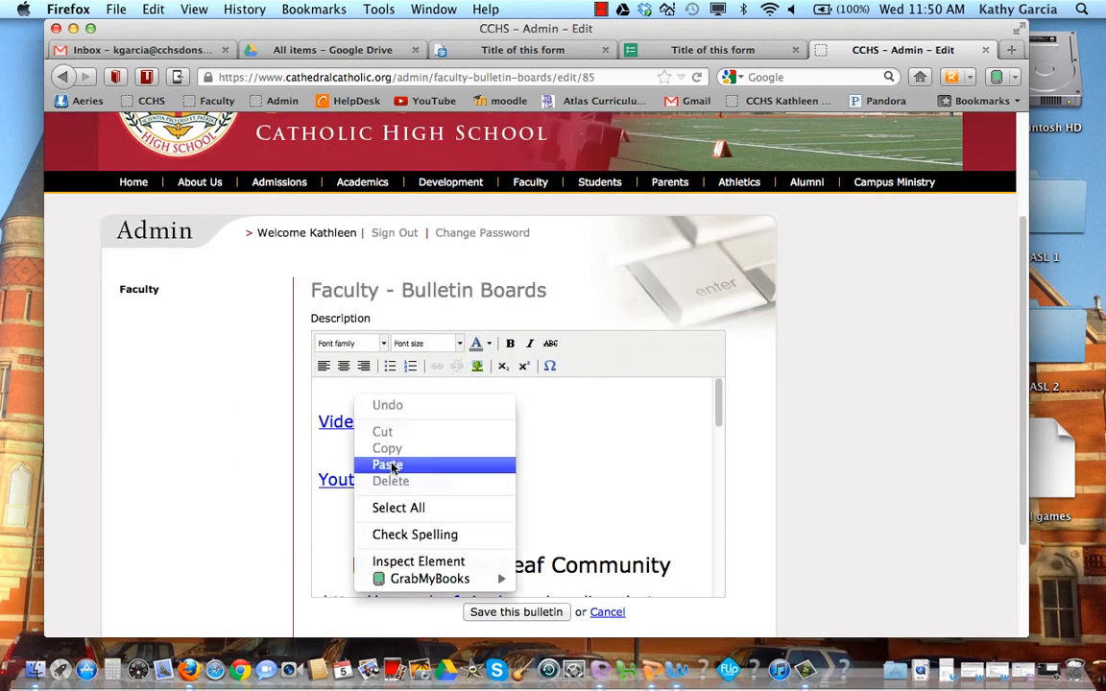
click(390, 462)
key(Return)
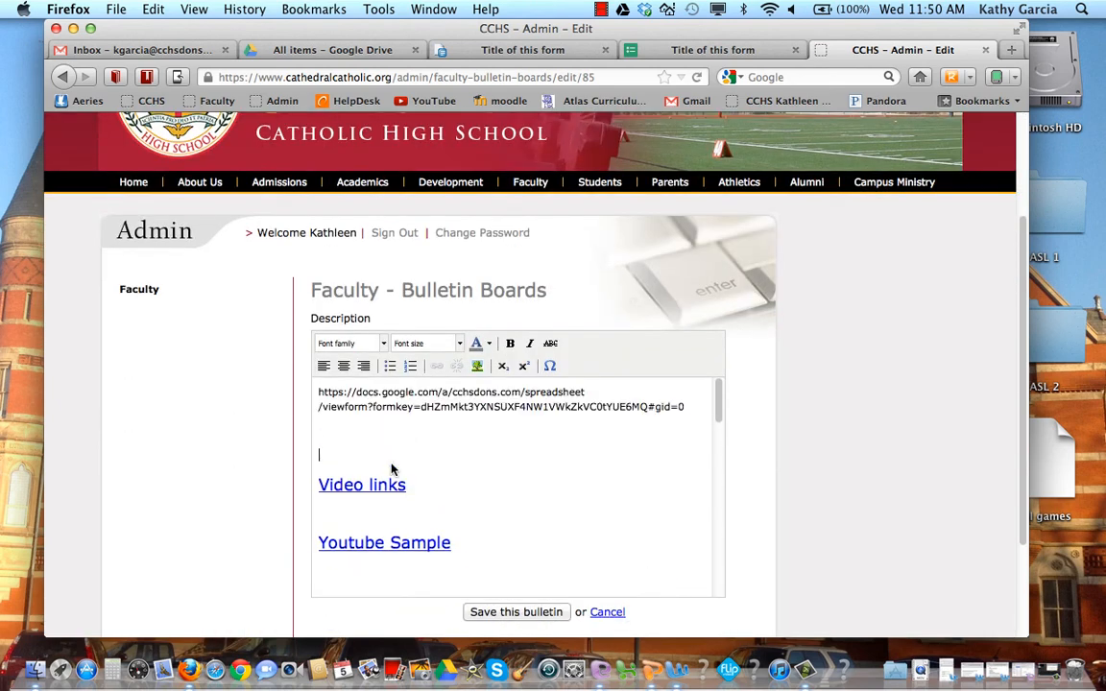
Step: Add the text "Link" below the pasted address and turn it into a hyperlink to the copied form address
text(Link)
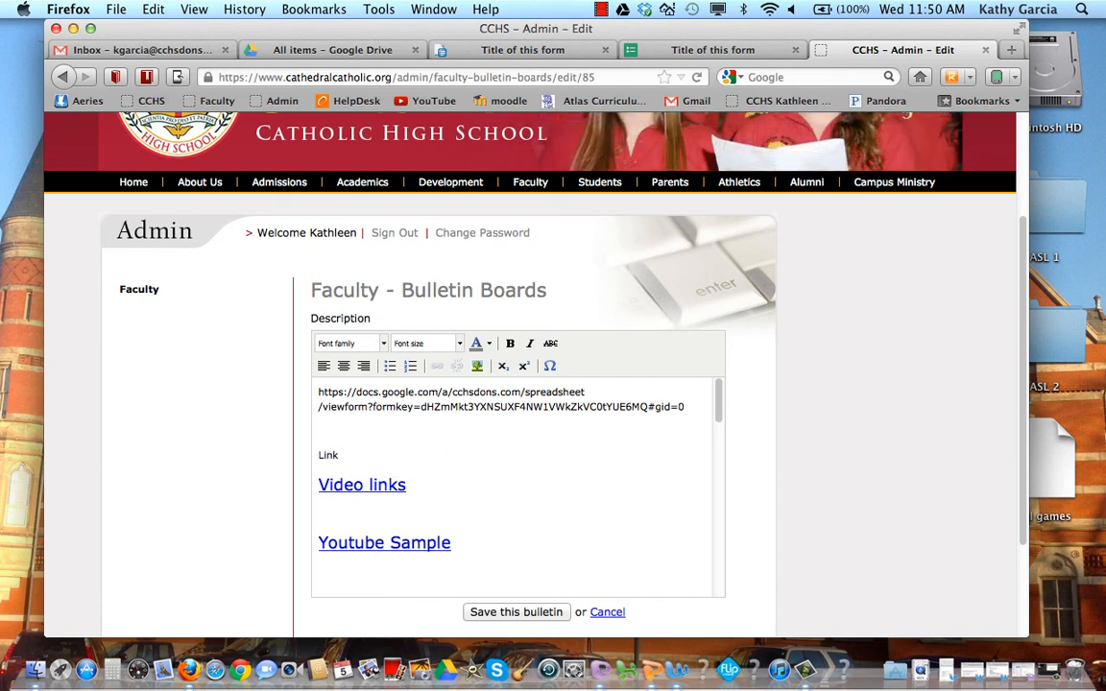
key(shift+Home)
click(437, 366)
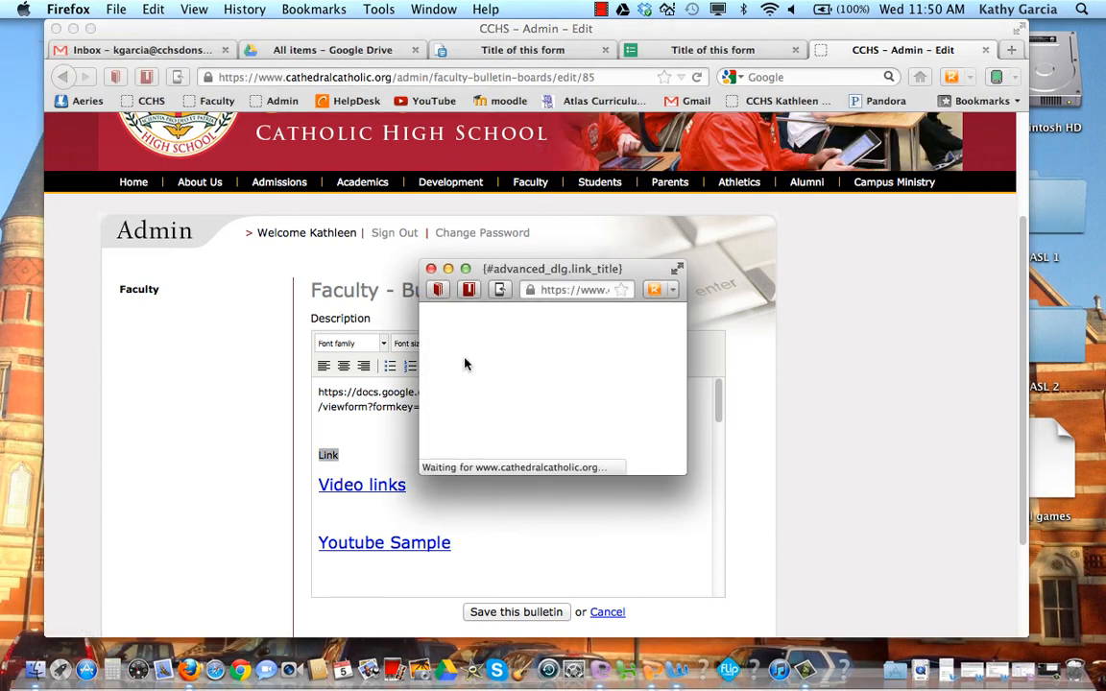
right_click(492, 340)
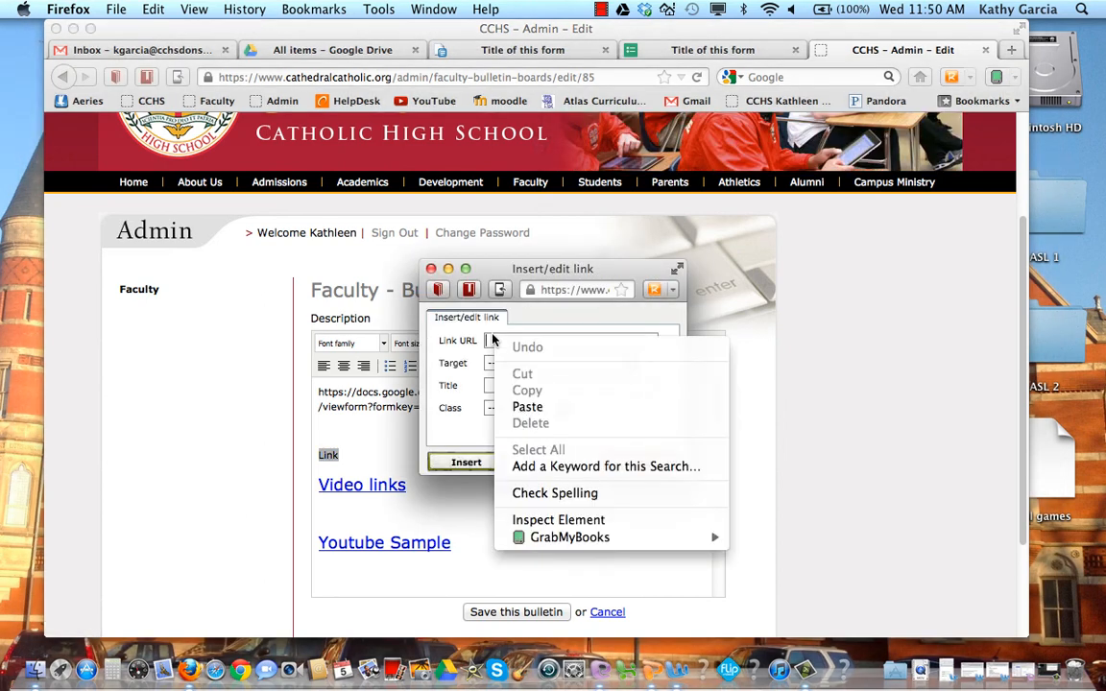
click(518, 405)
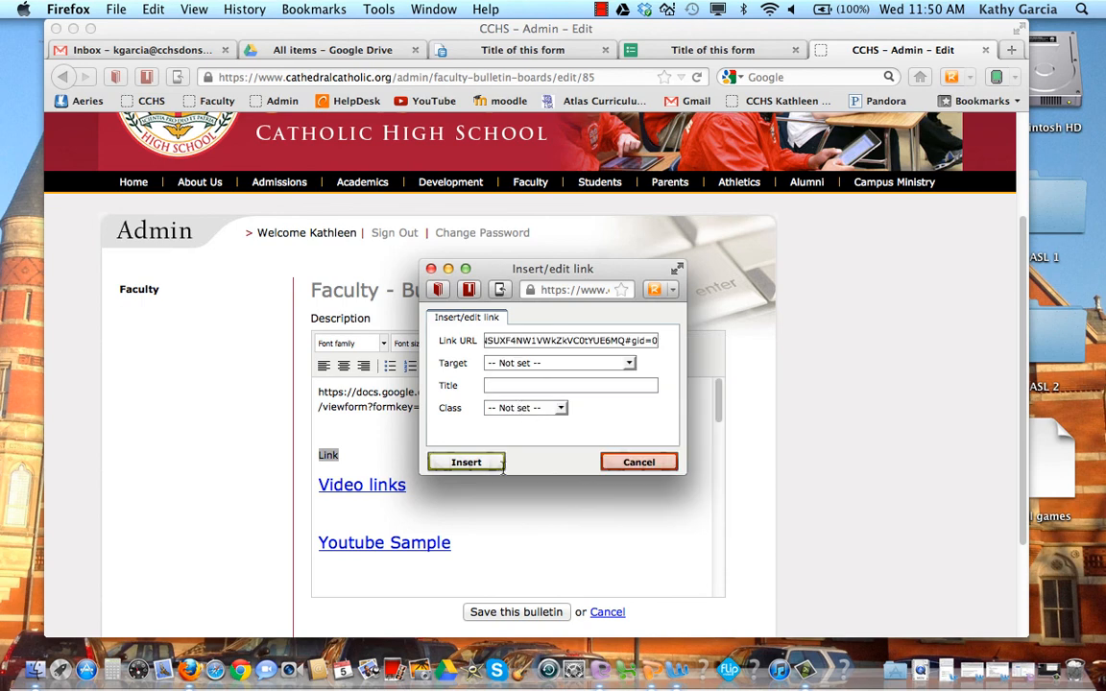
click(466, 464)
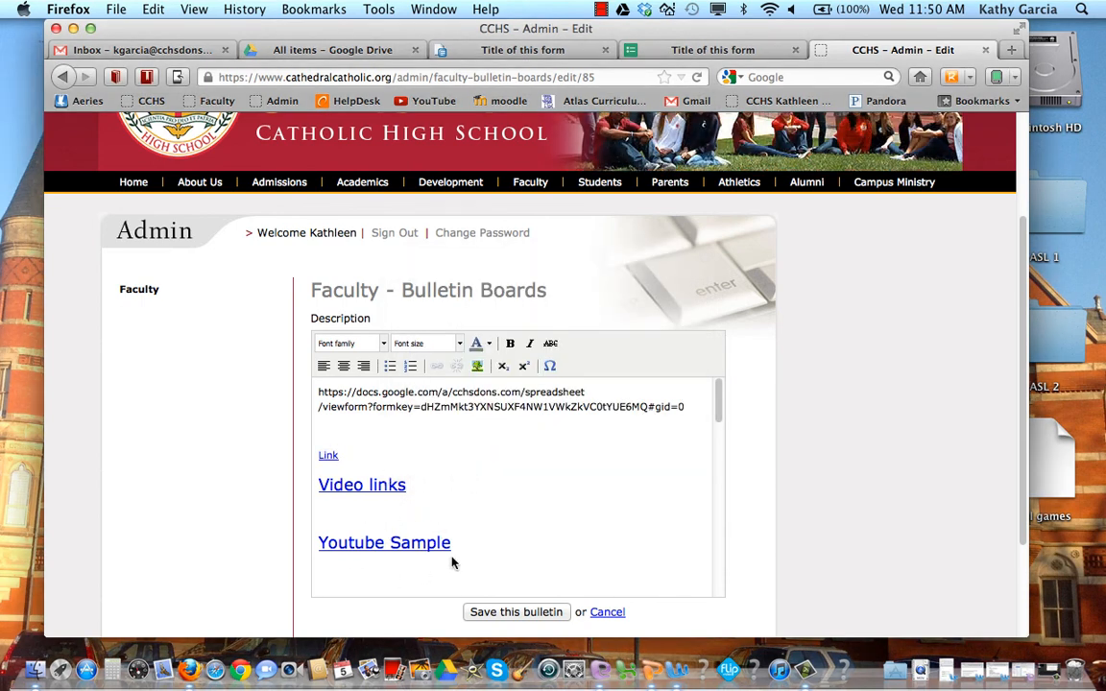
Step: Save the bulletin and follow its new "Link" hyperlink to test that it opens the form
click(358, 454)
click(517, 612)
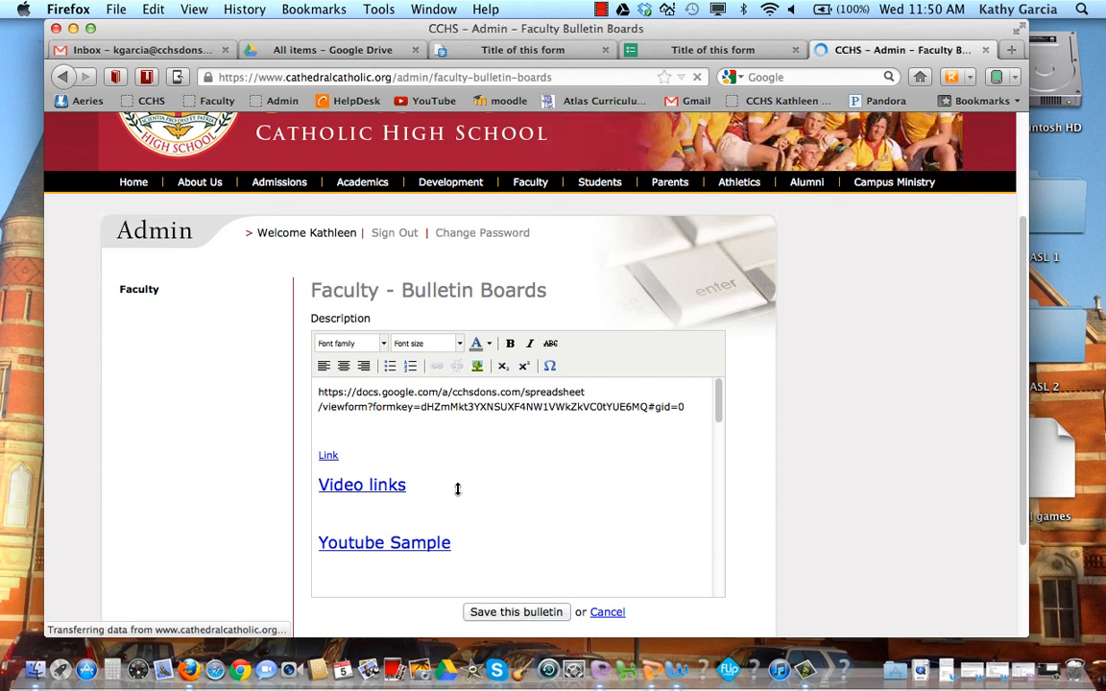
scroll(458, 492, down, 5)
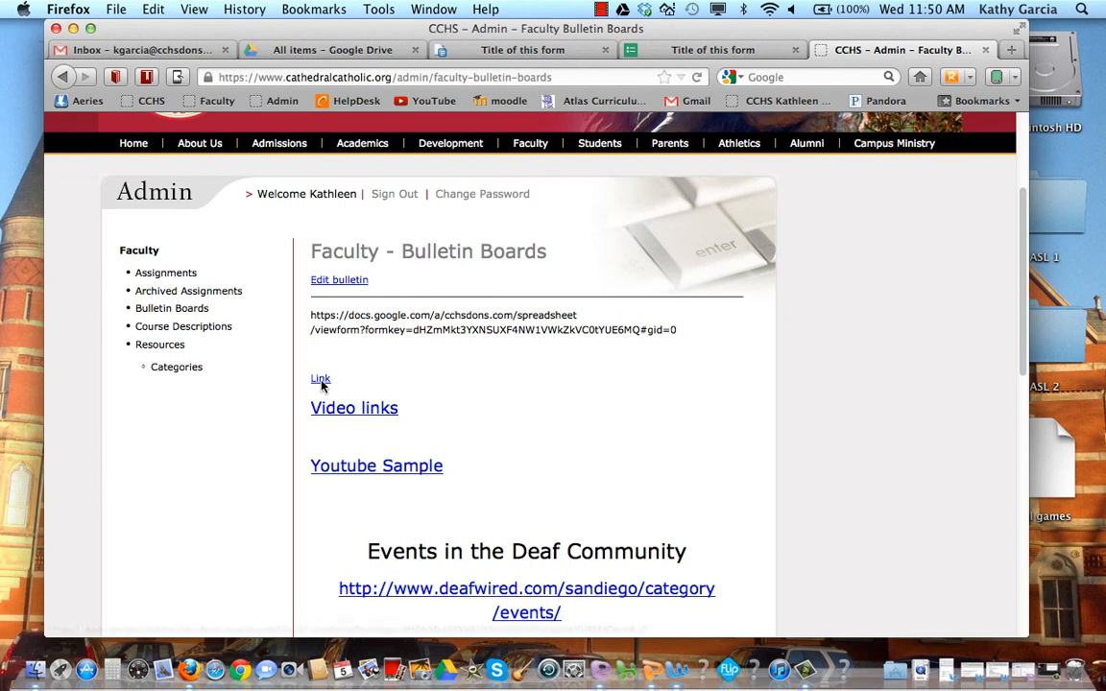
click(319, 380)
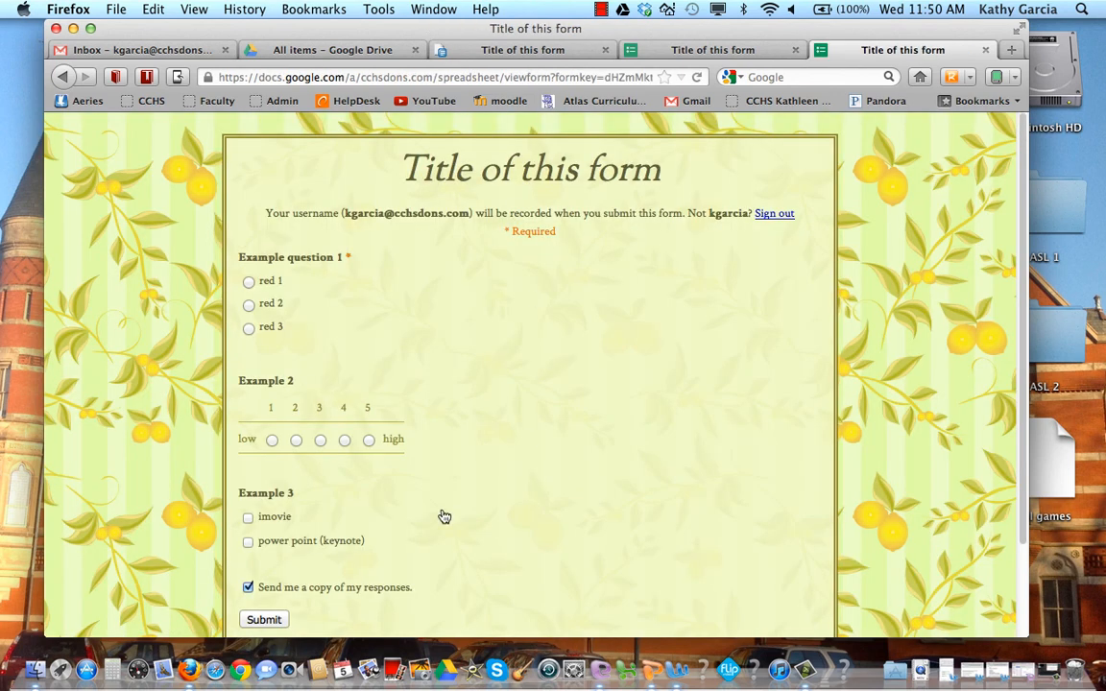